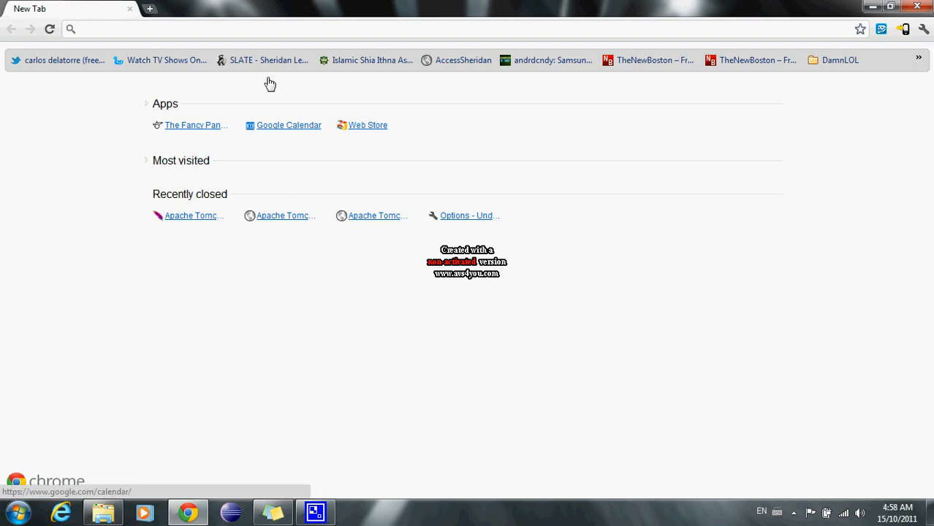
# Search the web for "apache tomcat 6 download" and open the Apache Tomcat 6 Downloads page on tomcat.apache.org.
pyautogui.click(272, 31)
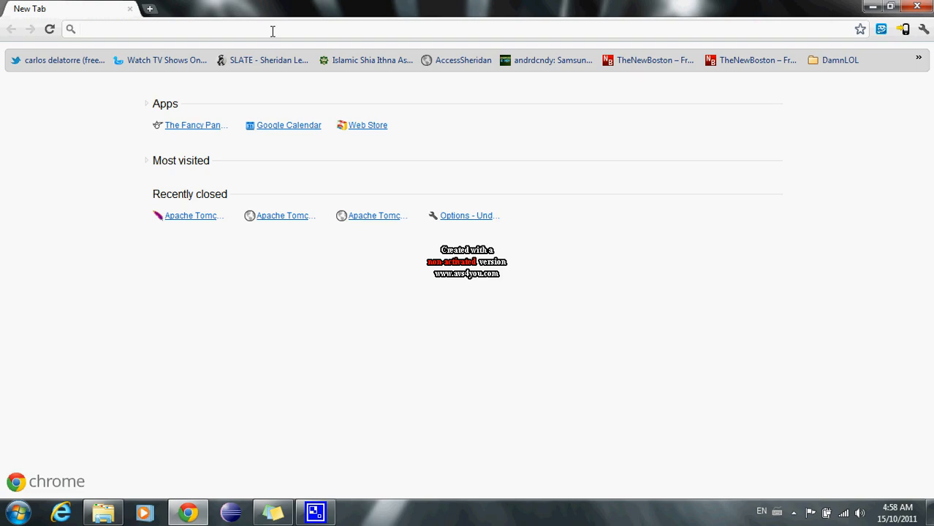
pyautogui.write('a')
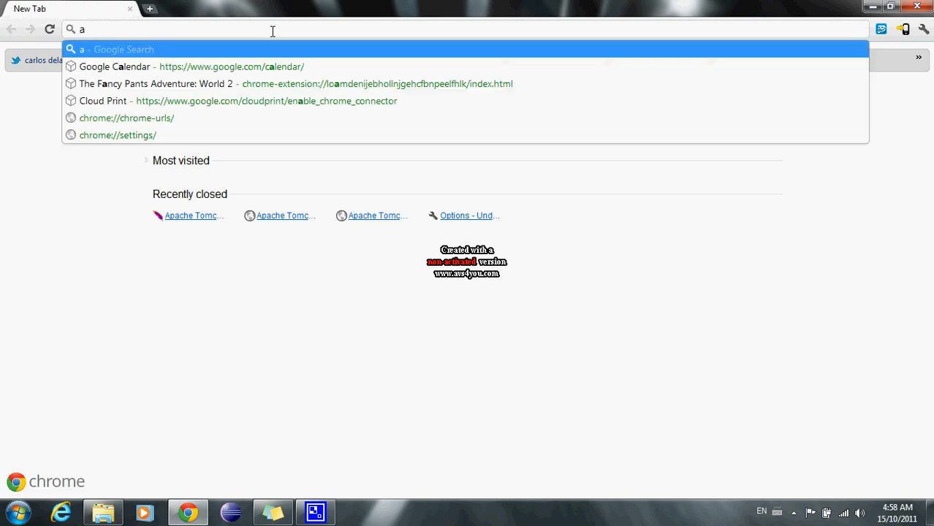
pyautogui.write('pache tomcat 6 ')
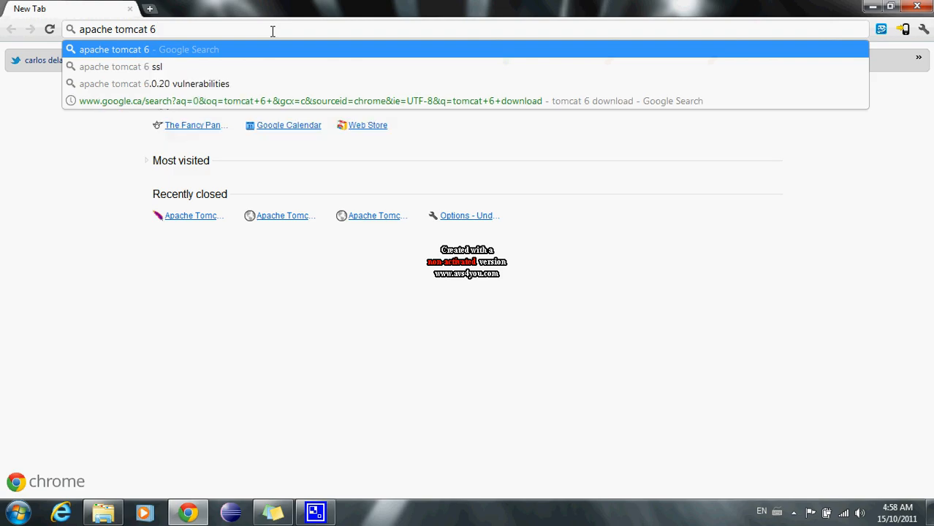
pyautogui.write('dow')
pyautogui.press('BackSpace')
pyautogui.press('BackSpace')
pyautogui.press('BackSpace')
pyautogui.write('download')
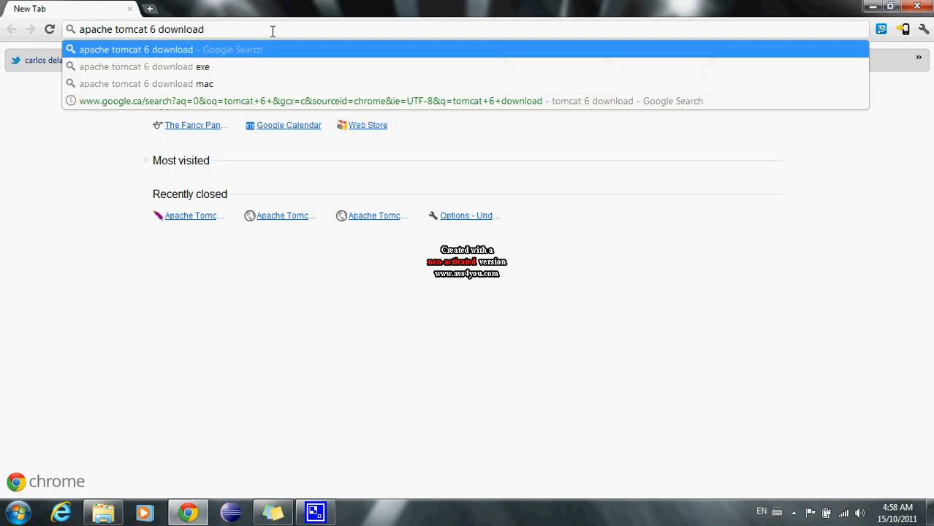
pyautogui.press('Return')
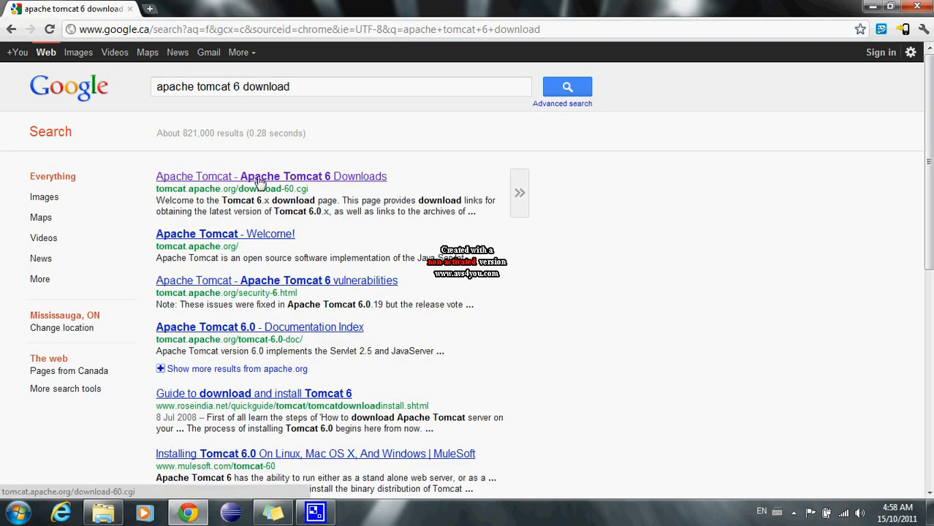
pyautogui.click(260, 182)
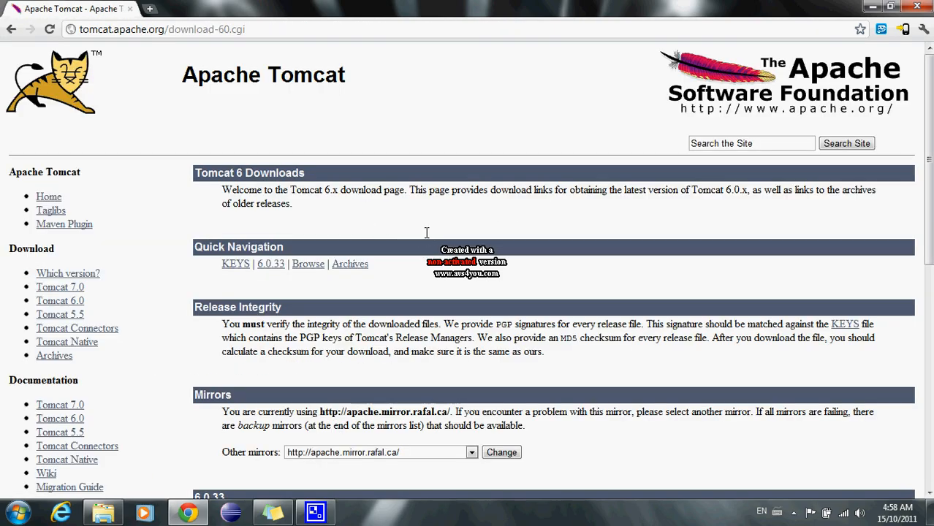
# Download the core 32-bit/64-bit Windows Service Installer for Tomcat 6.0.33 to the Downloads folder as apache-tomcat-6.0.33.
pyautogui.scroll(-4, 426, 232)
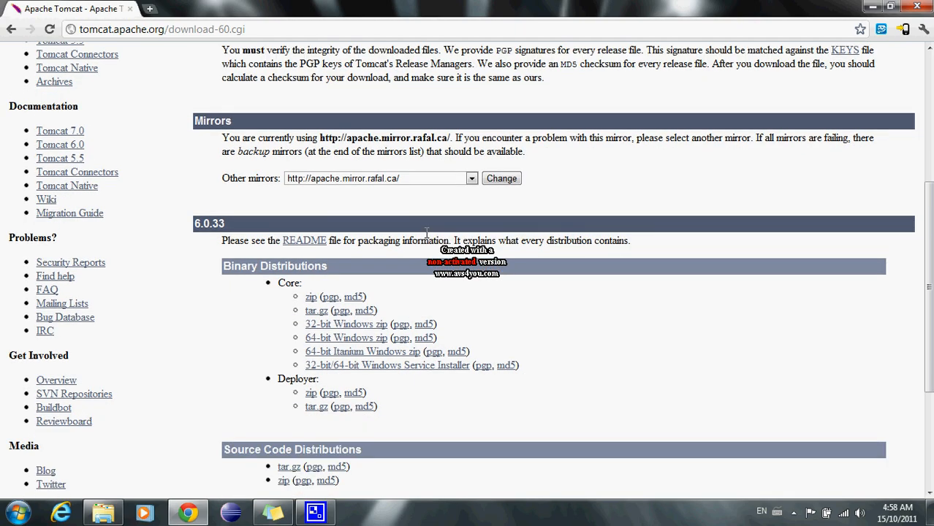
pyautogui.click(395, 368)
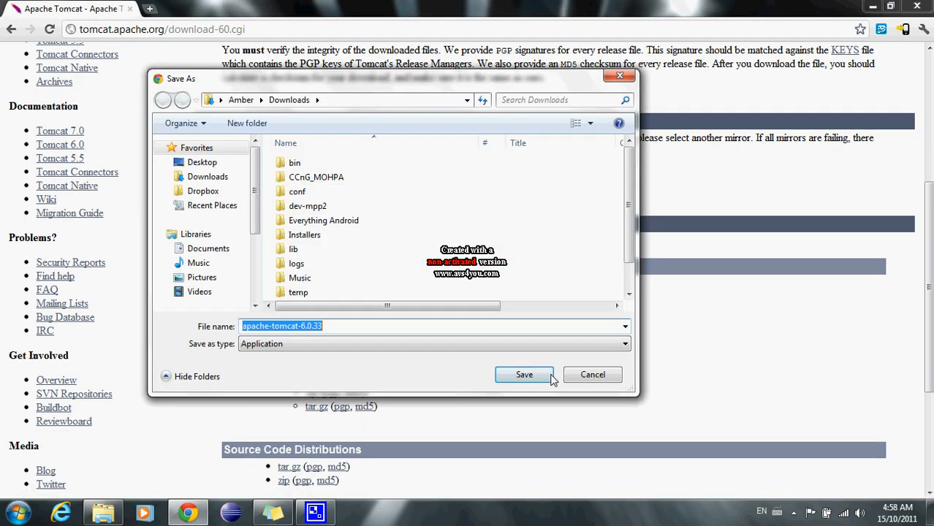
pyautogui.click(524, 374)
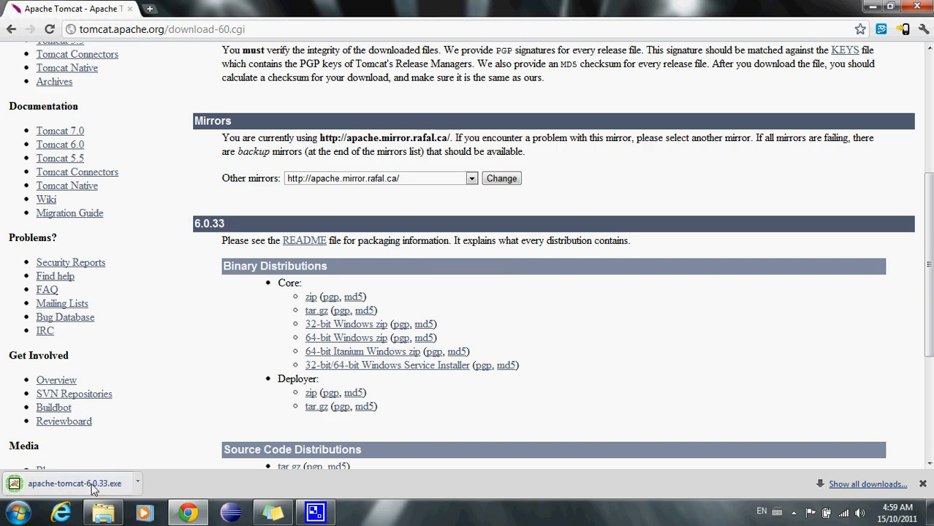
# Run the downloaded Tomcat 6 installer, accept the license, and add the Host Manager and Examples components.
pyautogui.click(92, 486)
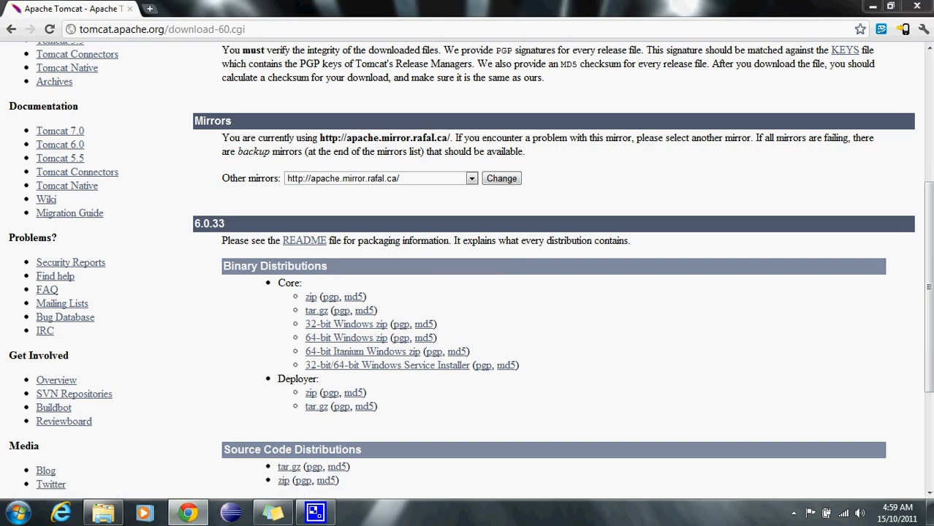
pyautogui.click(543, 365)
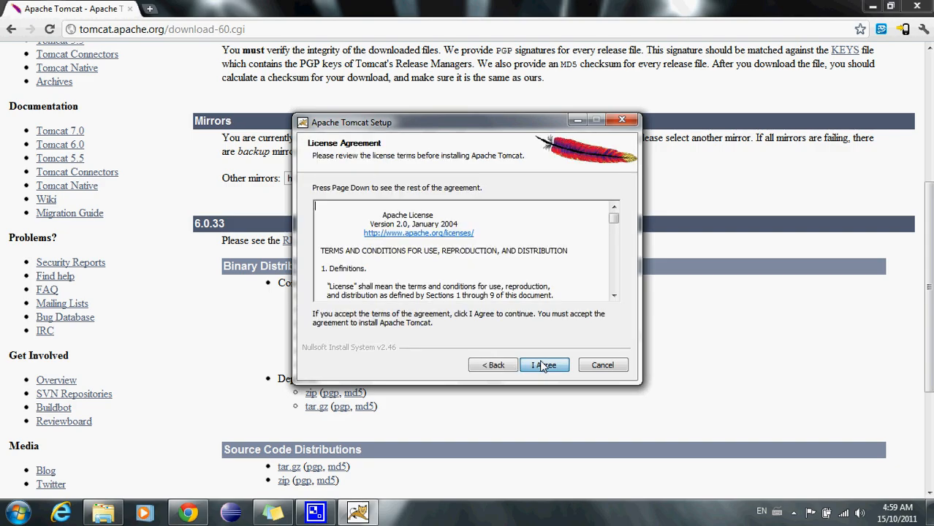
pyautogui.click(543, 365)
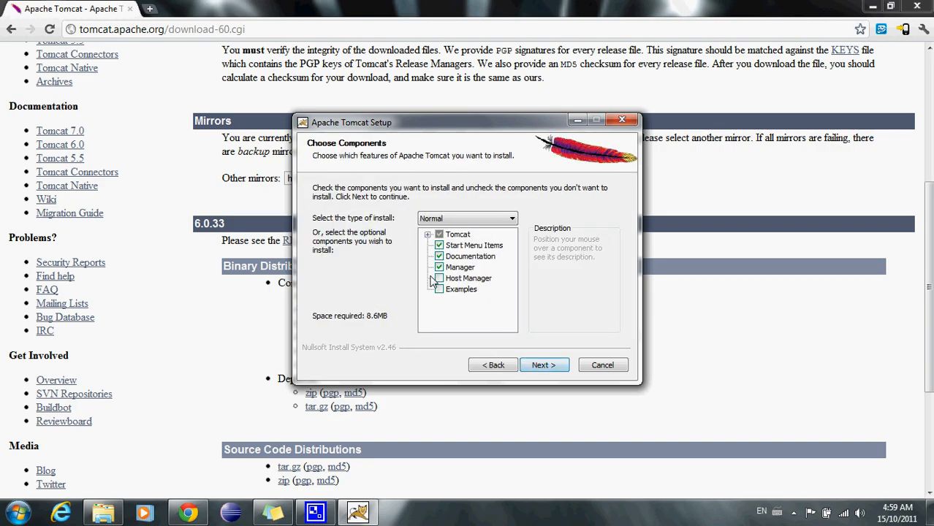
pyautogui.click(439, 279)
pyautogui.click(439, 290)
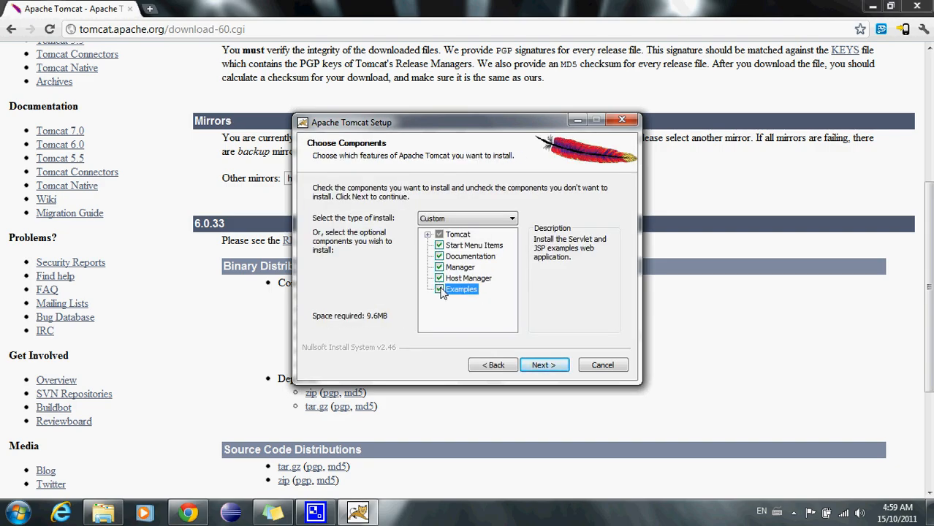
pyautogui.click(548, 369)
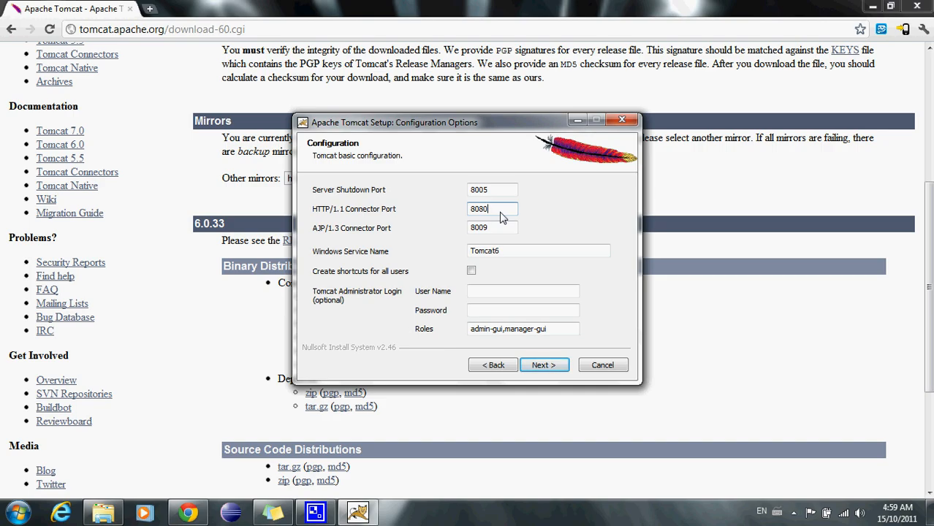
# Set the Tomcat 6 HTTP/1.1 connector port to 8085 and accept the configuration.
pyautogui.press('BackSpace')
pyautogui.write('5')
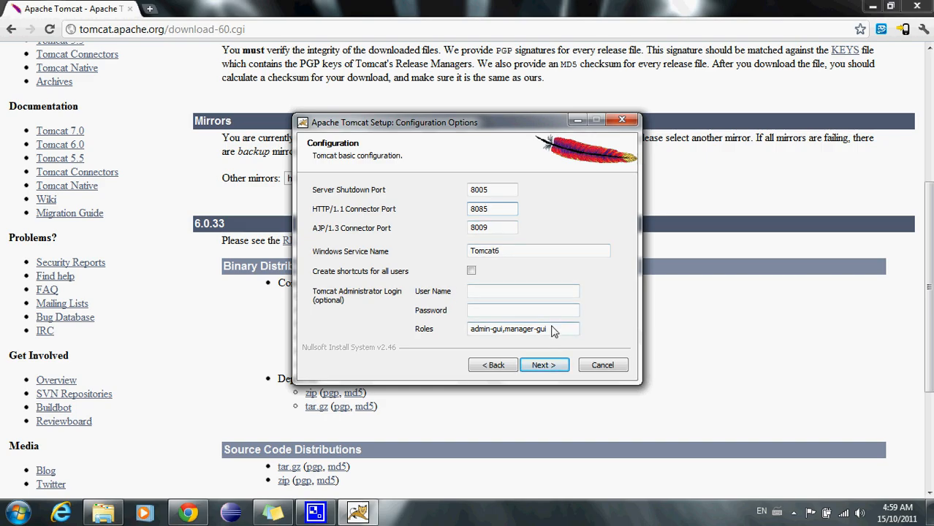
pyautogui.click(542, 369)
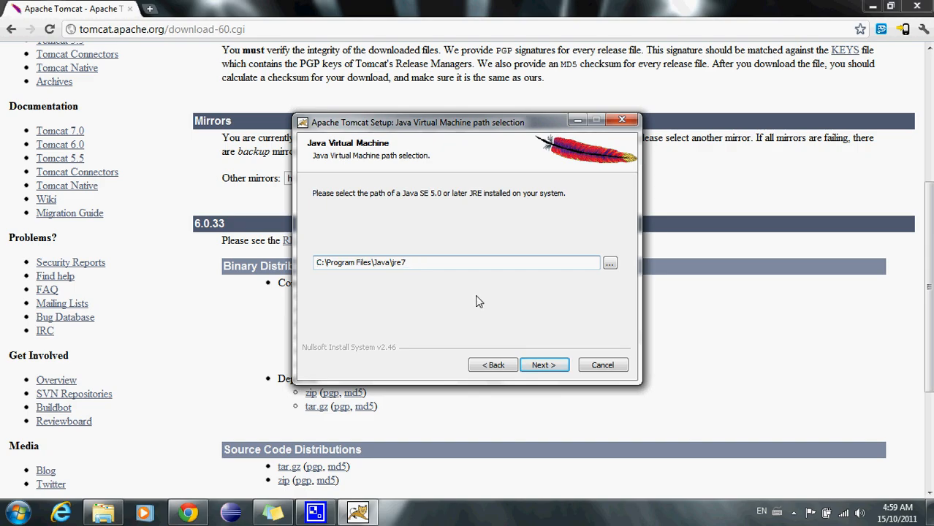
# Install Tomcat 6 using the Java path C:\Program Files\Java\jre7, and finish setup without running Tomcat or showing the Readme.
pyautogui.click(543, 365)
pyautogui.click(544, 367)
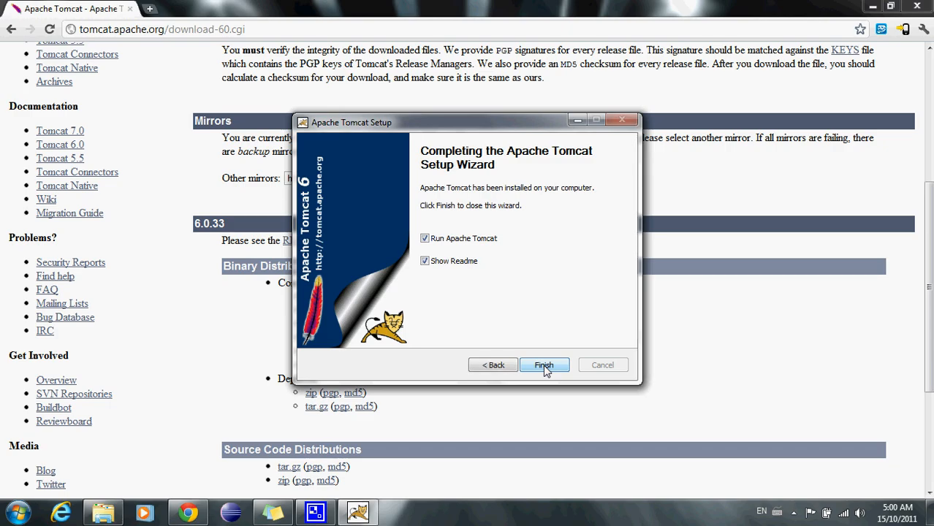
pyautogui.click(424, 238)
pyautogui.click(425, 261)
pyautogui.click(544, 364)
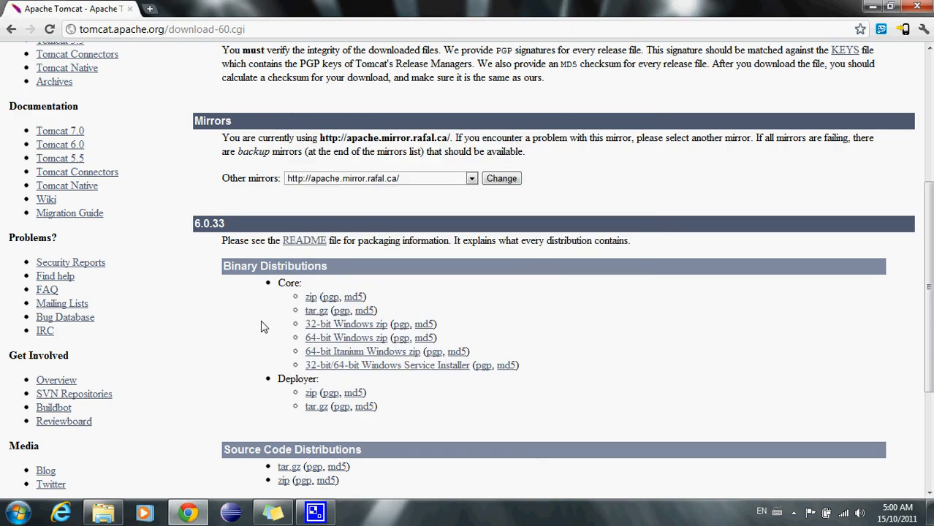
# Open the Tomcat 7.0 download page and save its 32-bit/64-bit Windows Service Installer as apache-tomcat-7.0.22.
pyautogui.scroll(1, 244, 331)
pyautogui.scroll(3, 243, 331)
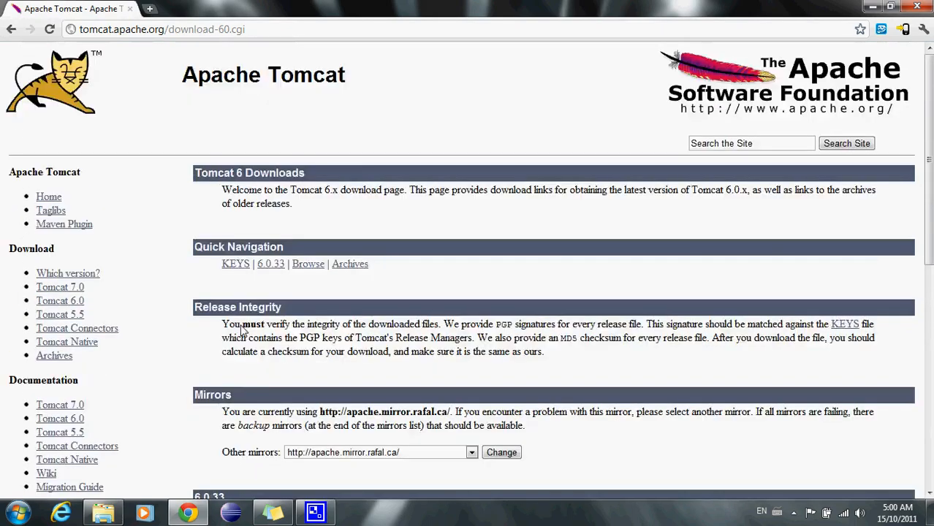
pyautogui.click(82, 288)
pyautogui.scroll(-2, 434, 293)
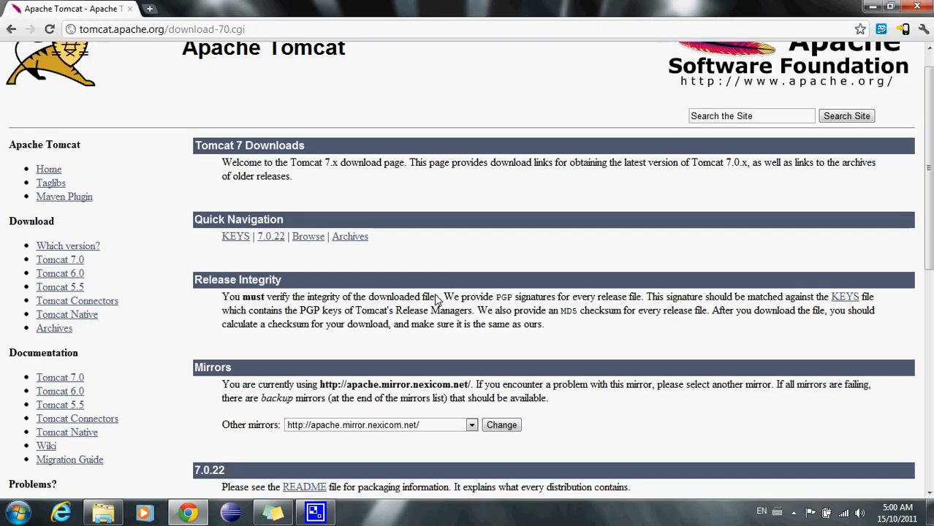
pyautogui.scroll(-4, 436, 300)
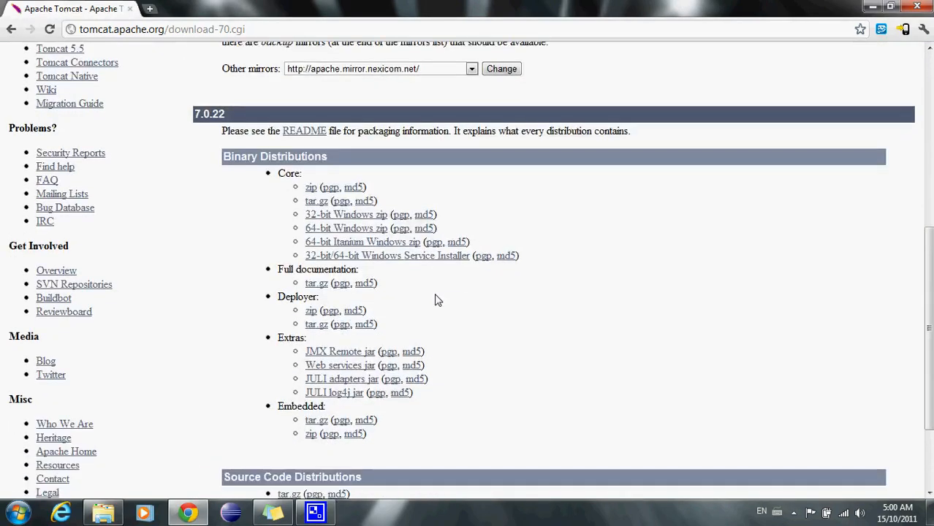
pyautogui.click(409, 265)
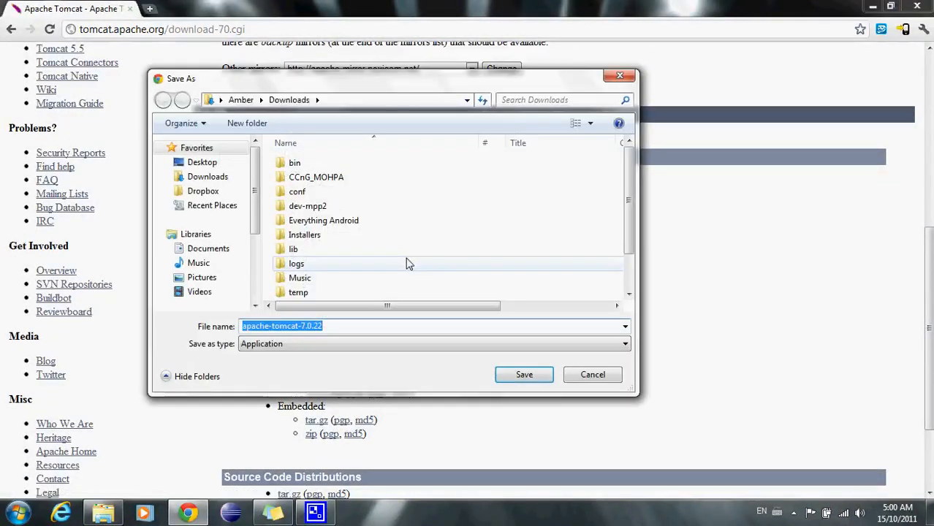
pyautogui.click(523, 375)
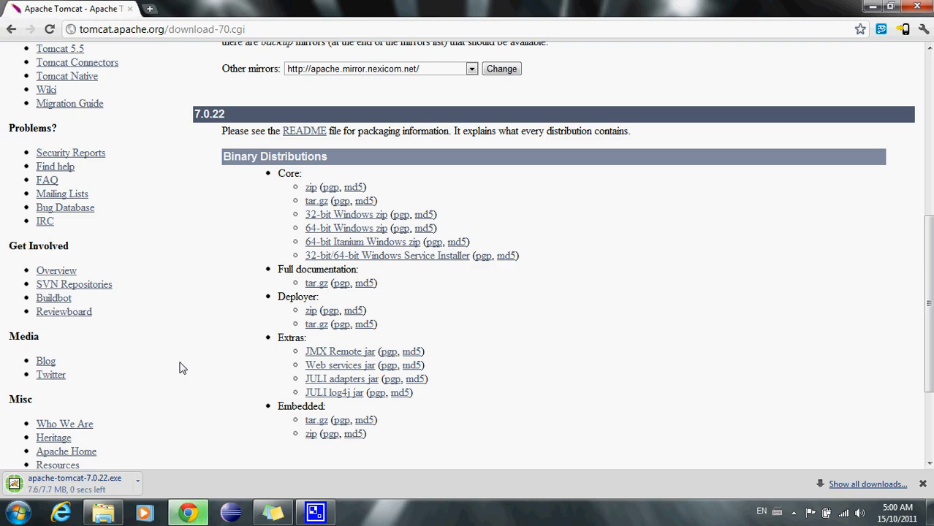
# Run the downloaded Tomcat 7 installer, accept the license, and include the Host Manager and Examples components.
pyautogui.click(92, 480)
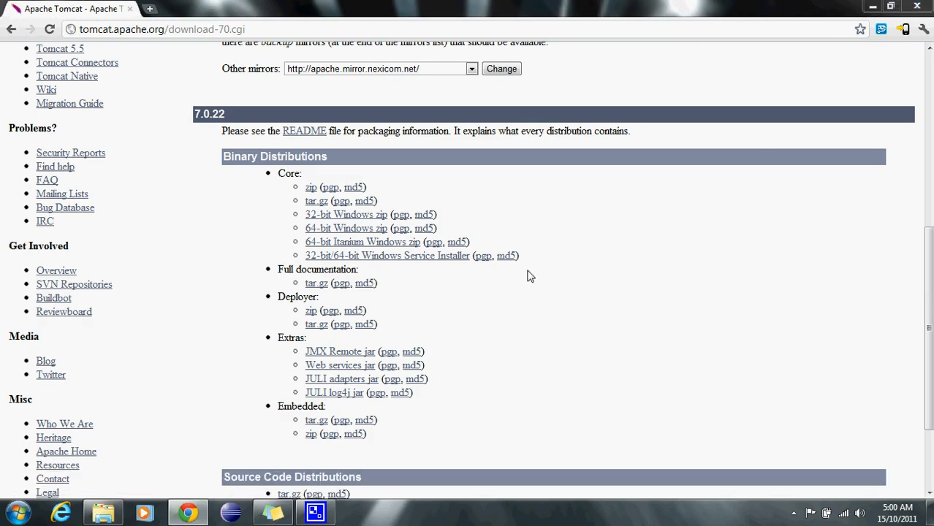
pyautogui.click(552, 373)
pyautogui.click(552, 373)
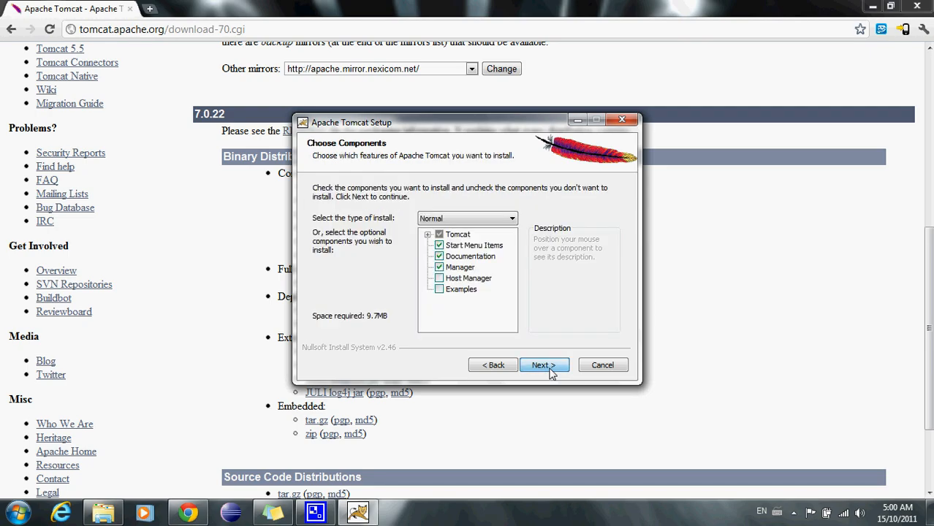
pyautogui.click(445, 279)
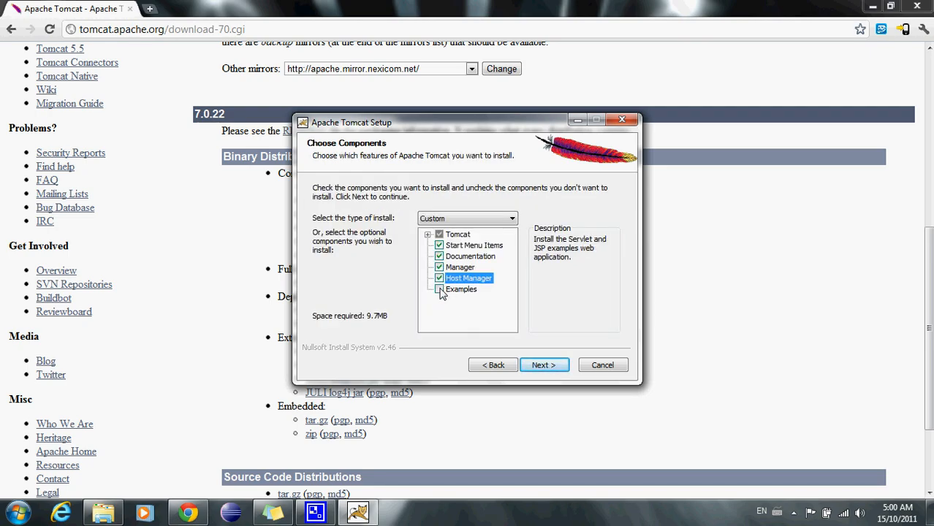
pyautogui.click(439, 290)
pyautogui.click(544, 366)
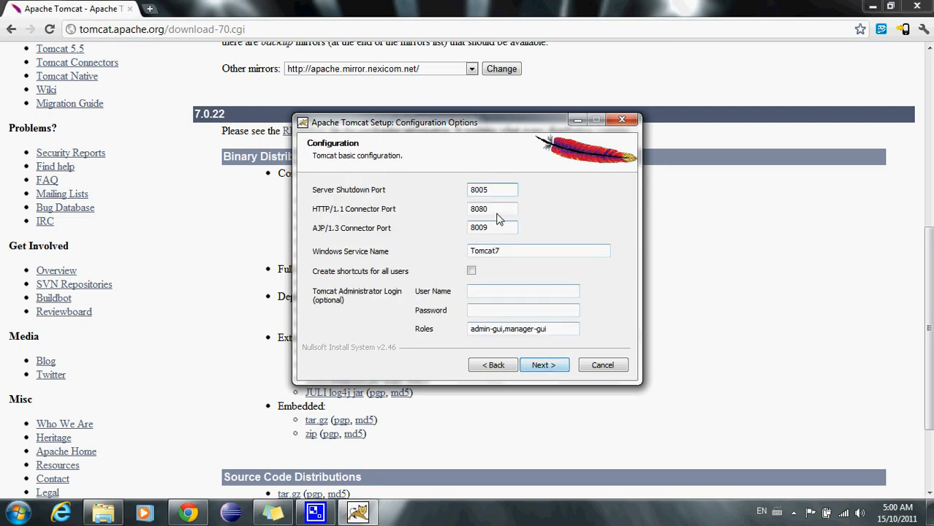
# Set the Tomcat 7 HTTP/1.1 connector port to 8089, the server shutdown port to 8015 and the AJP/1.3 connector port to 8019.
pyautogui.click(498, 211)
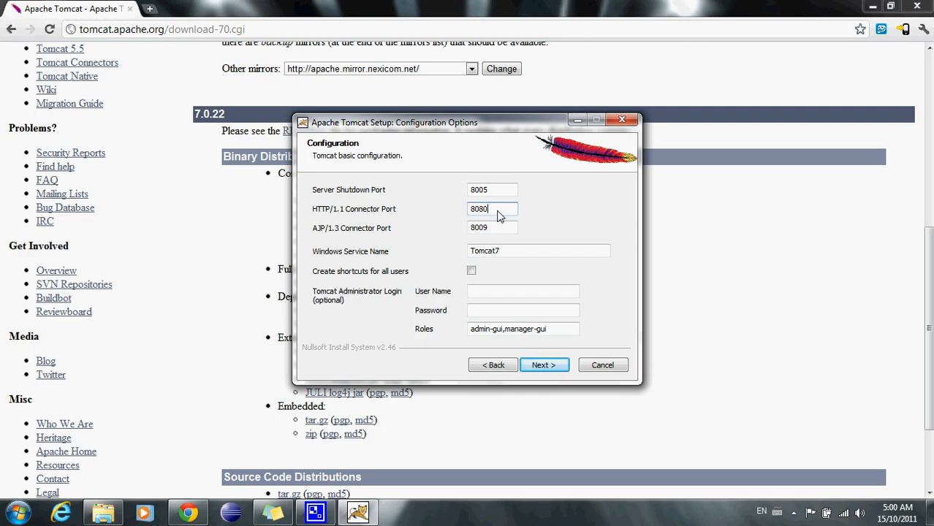
pyautogui.press('BackSpace')
pyautogui.click(480, 190)
pyautogui.press('BackSpace')
pyautogui.write('1')
pyautogui.click(483, 232)
pyautogui.press('BackSpace')
pyautogui.write('1')
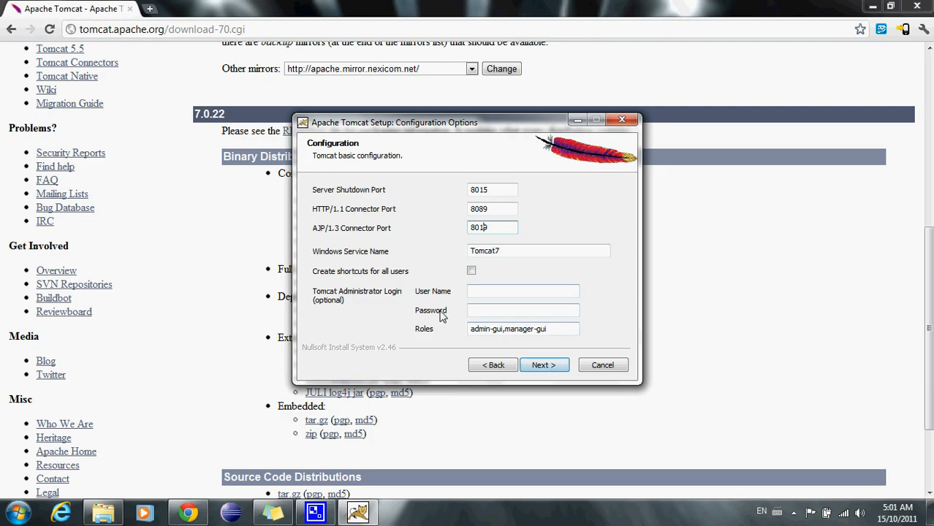
# Install Tomcat 7 into C:\Program Files\Apache Software Foundation\Tomcat 7.0, and finish setup without running Tomcat or showing the Readme.
pyautogui.click(543, 365)
pyautogui.click(543, 363)
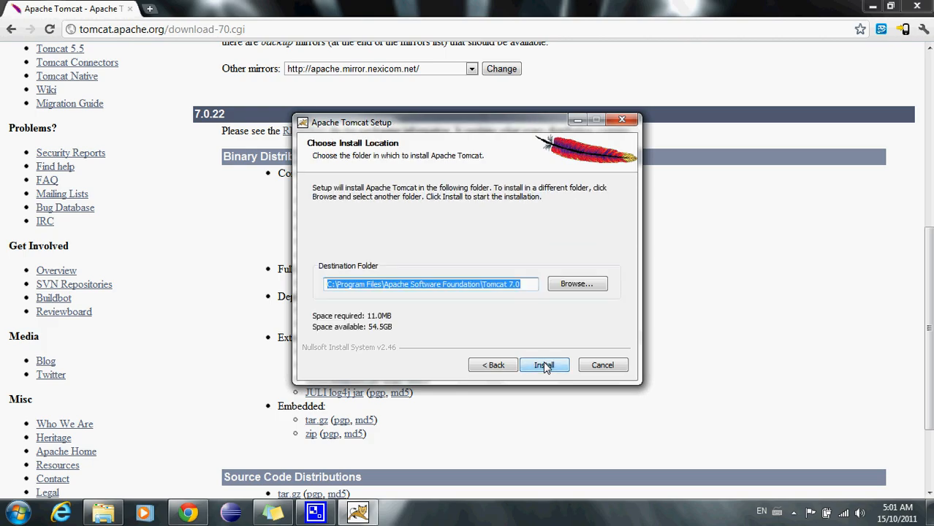
pyautogui.click(543, 365)
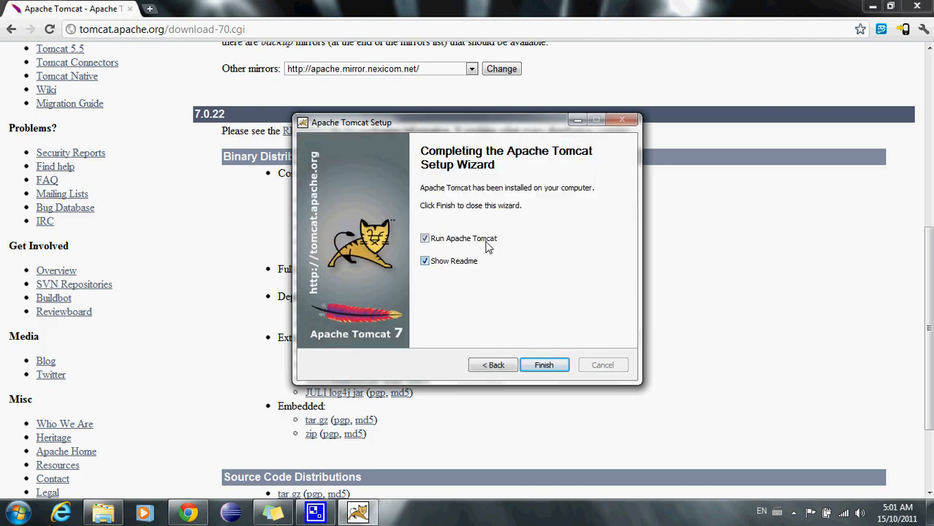
pyautogui.click(427, 238)
pyautogui.click(448, 262)
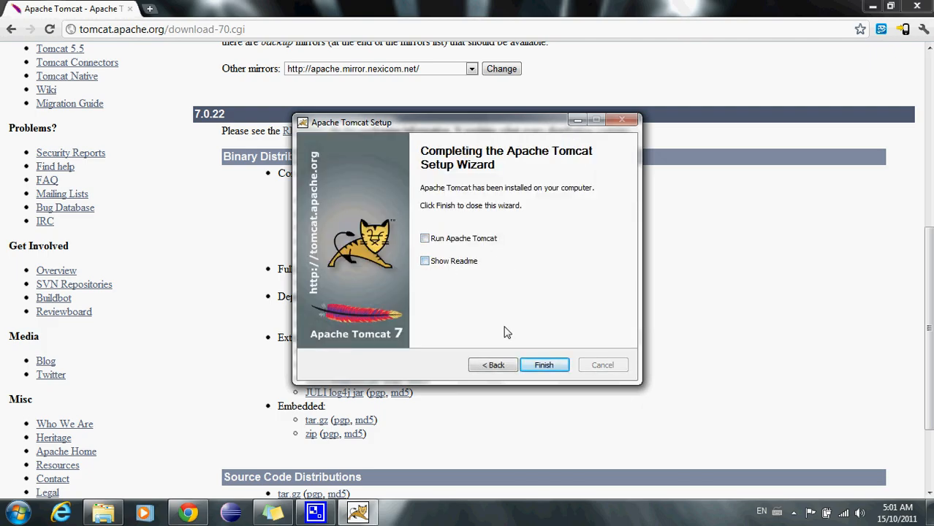
pyautogui.click(545, 374)
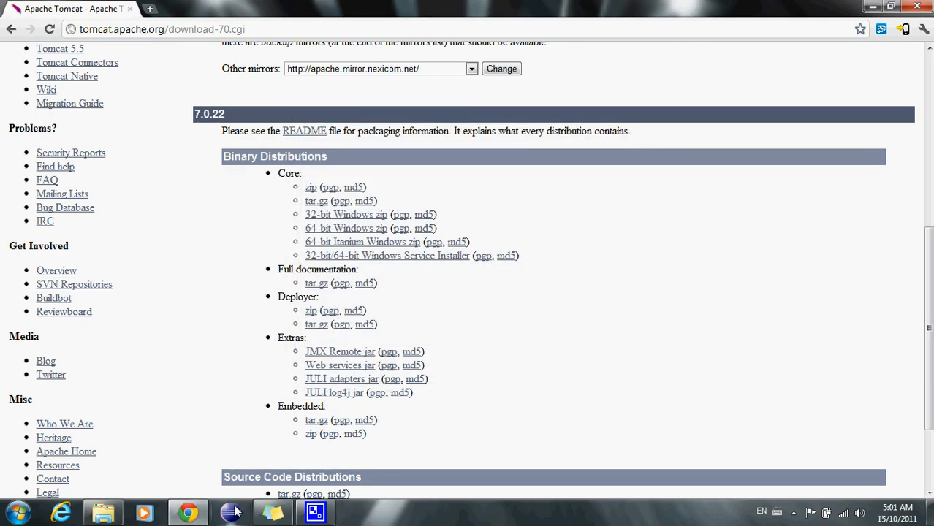
# Launch Eclipse with the test2 workspace, leave the Welcome page for the workbench, and maximize the window.
pyautogui.click(232, 511)
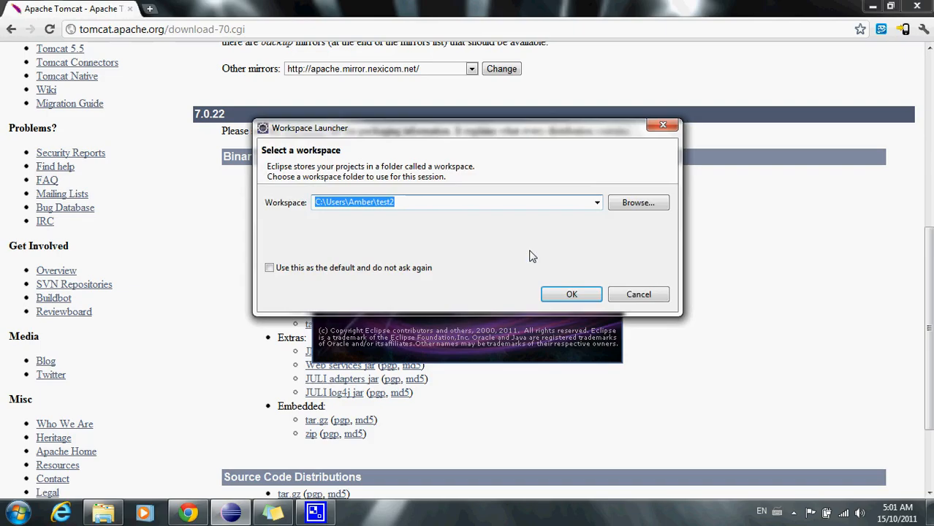
pyautogui.click(488, 205)
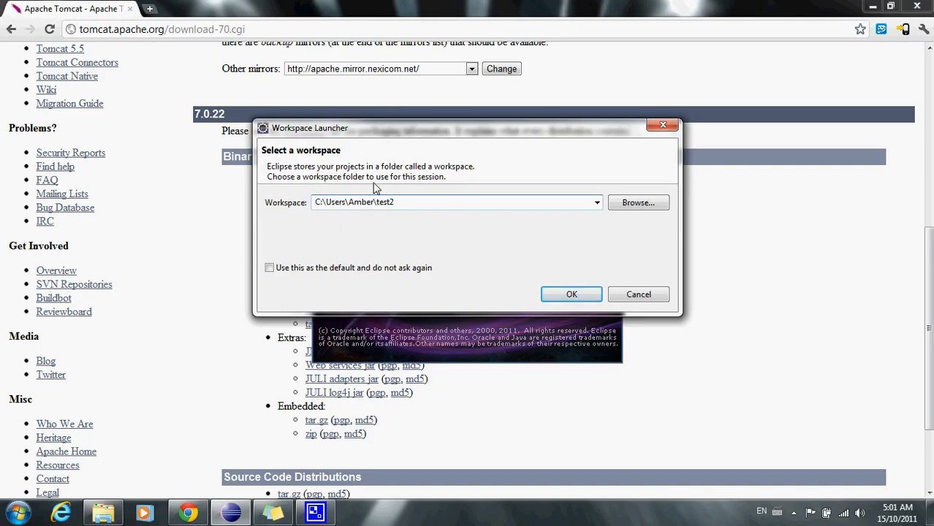
pyautogui.click(583, 294)
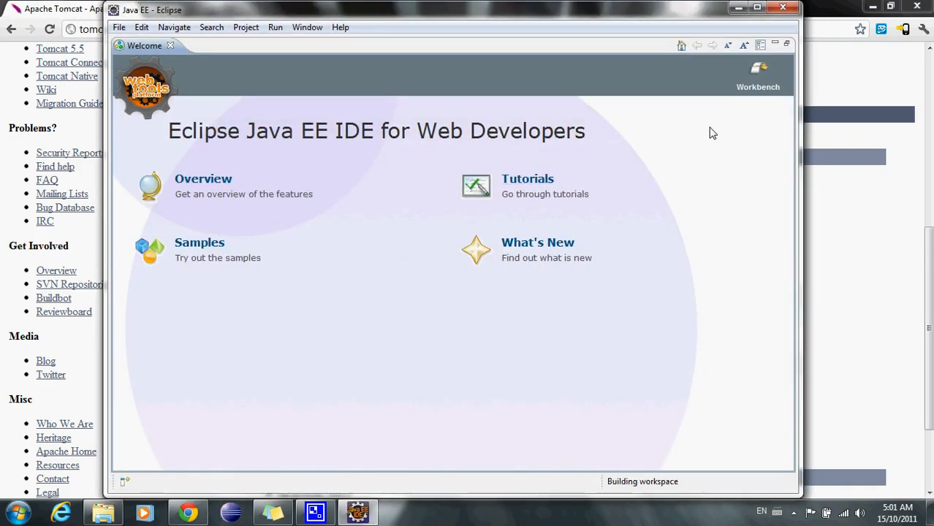
pyautogui.click(752, 84)
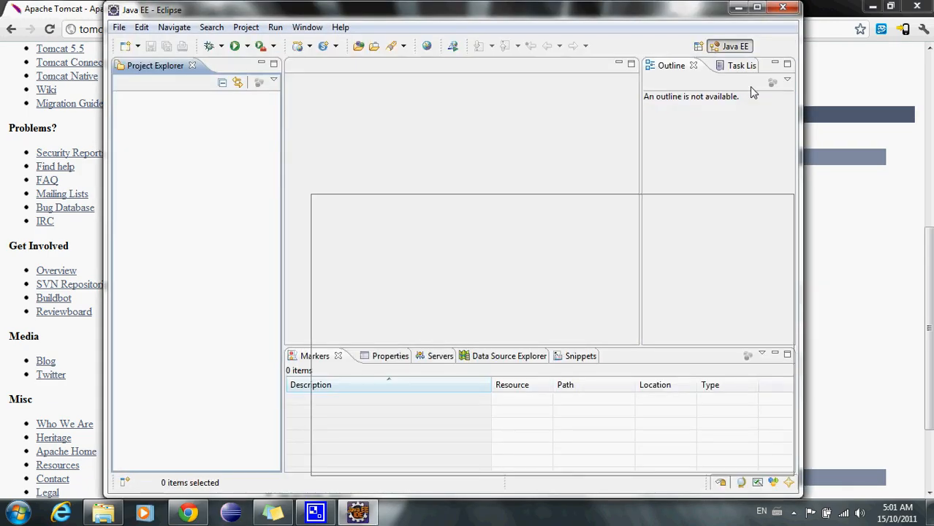
pyautogui.doubleClick(564, 21)
# Open the server runtime environment preferences and start a new runtime of type Apache Tomcat v6.0.
pyautogui.click(200, 23)
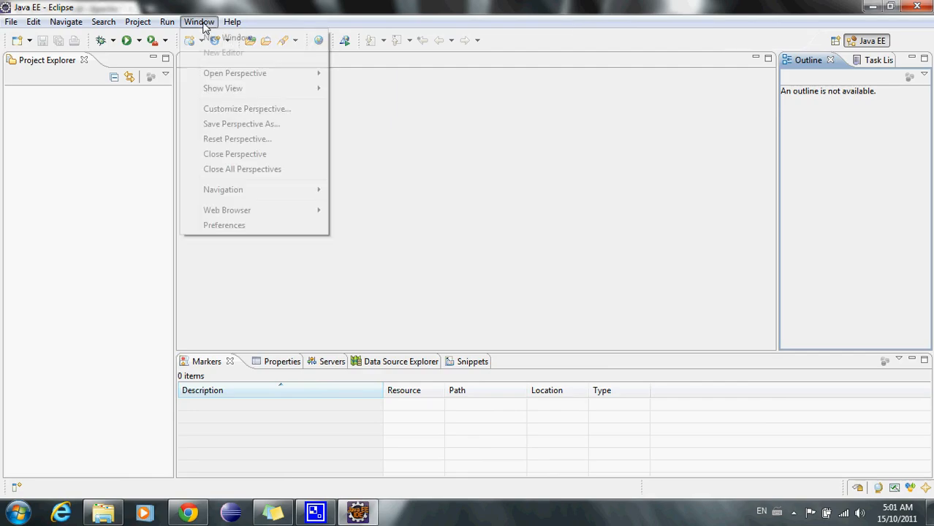
pyautogui.click(252, 227)
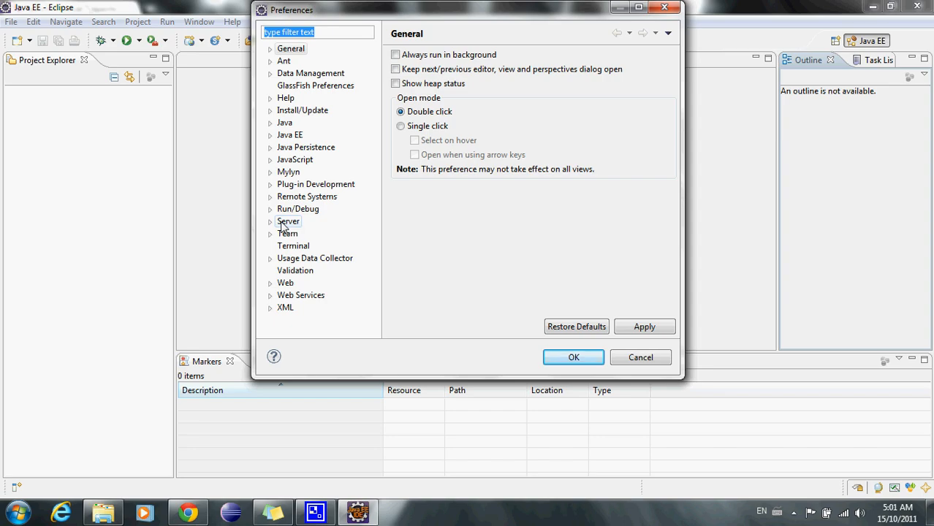
pyautogui.click(284, 225)
pyautogui.click(269, 221)
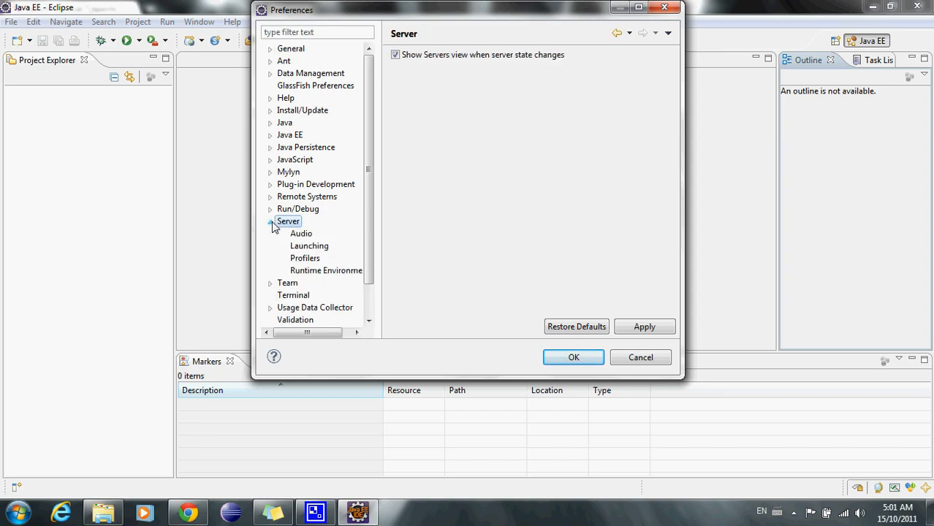
pyautogui.click(333, 269)
pyautogui.click(636, 95)
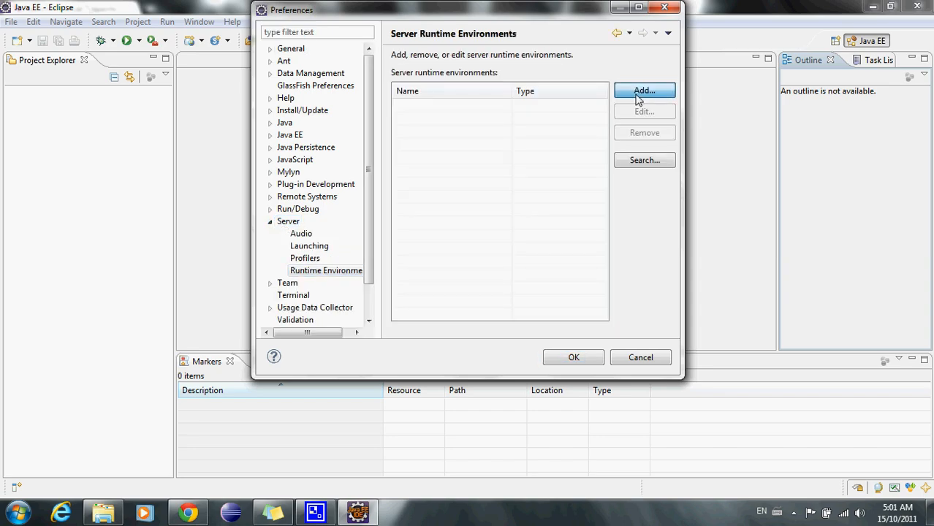
pyautogui.click(403, 186)
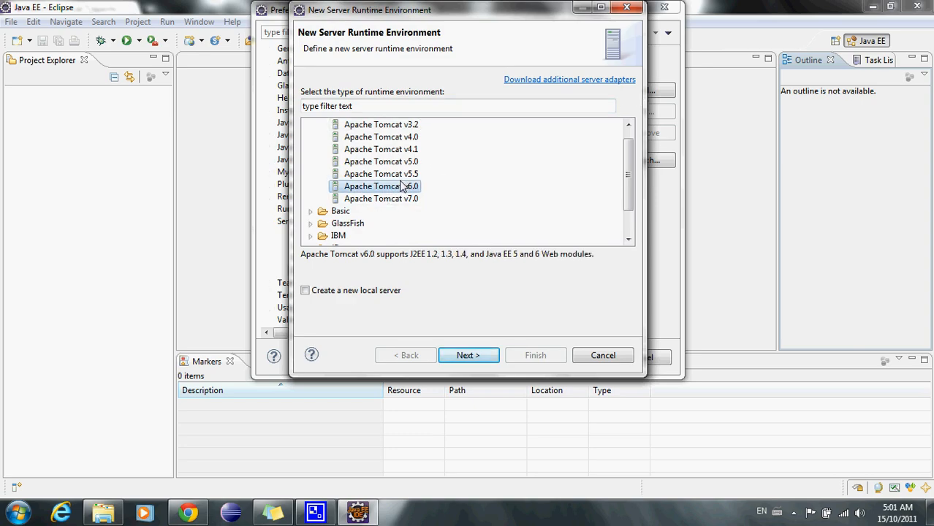
pyautogui.click(456, 356)
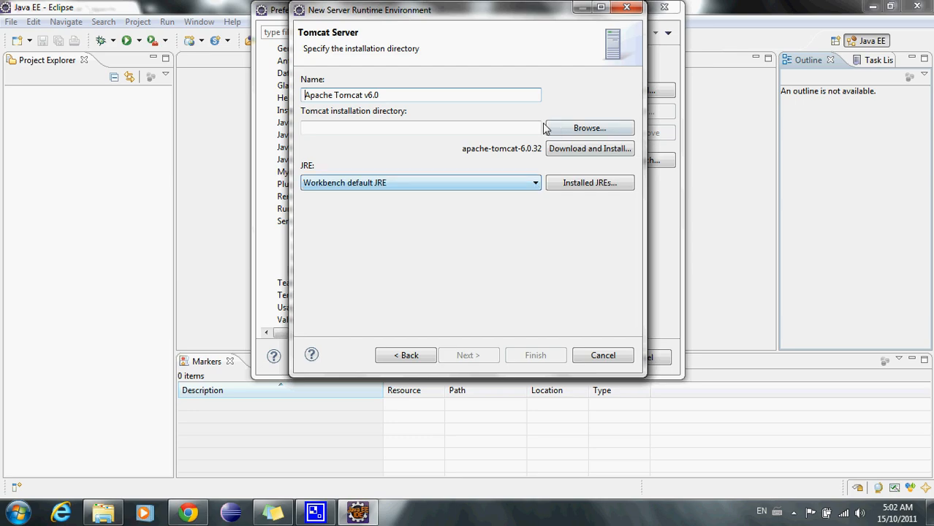
# Set the Tomcat v6.0 installation directory to C:\Program Files\Apache Software Foundation\Tomcat 6.0 and finish adding the runtime.
pyautogui.click(590, 130)
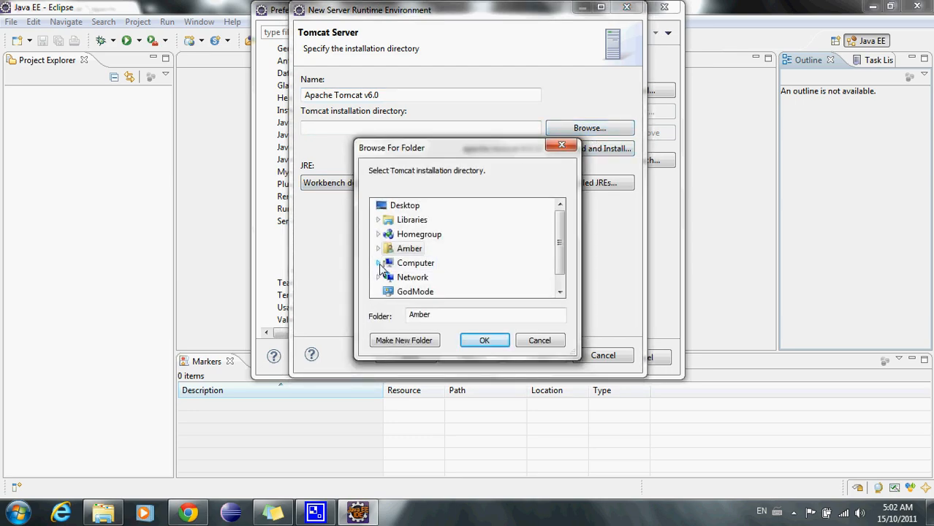
pyautogui.click(377, 263)
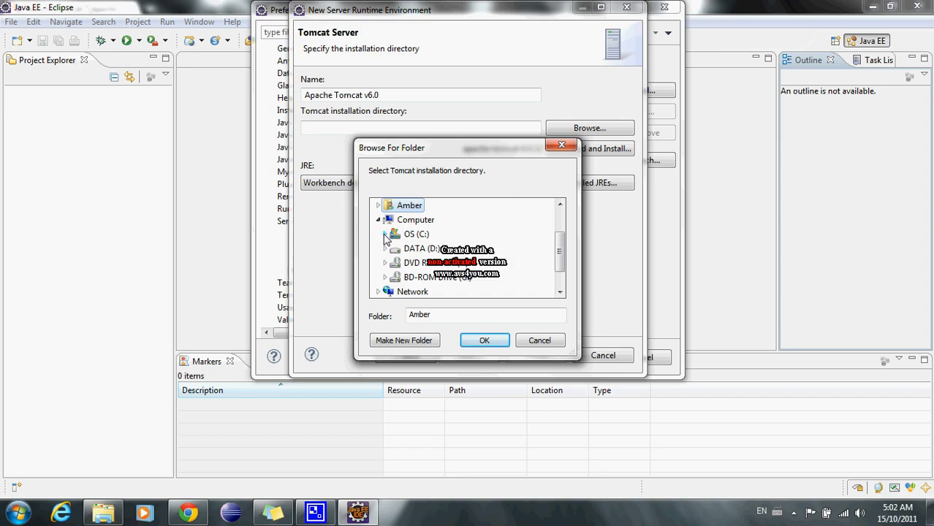
pyautogui.click(386, 235)
pyautogui.moveTo(560, 234); pyautogui.dragTo(560, 250)
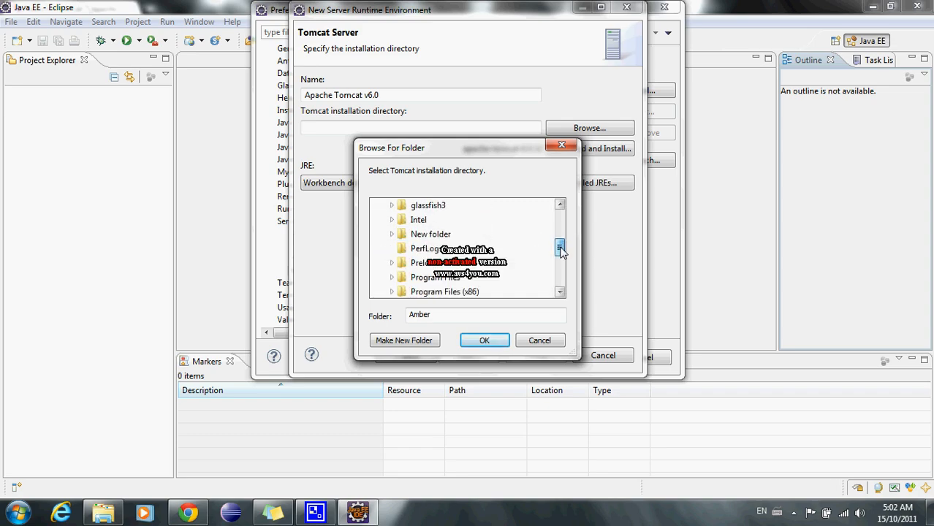
pyautogui.click(392, 278)
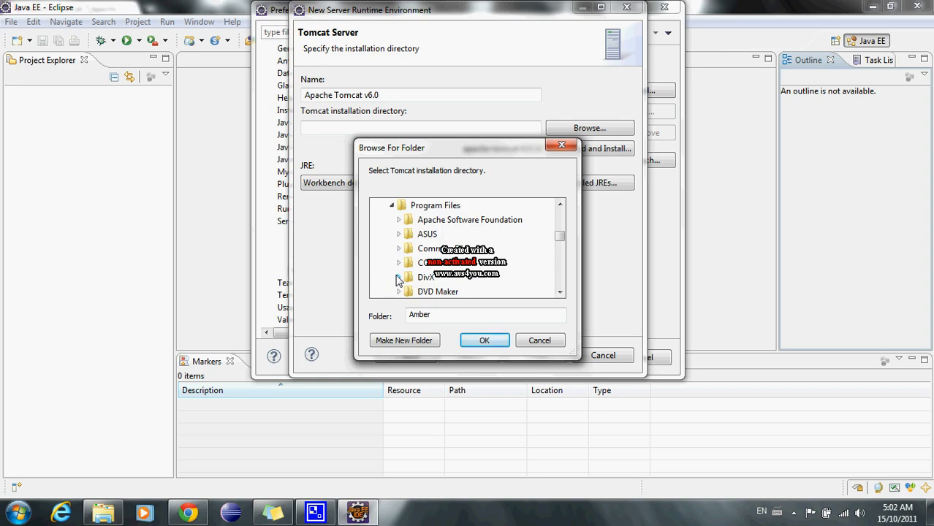
pyautogui.click(399, 220)
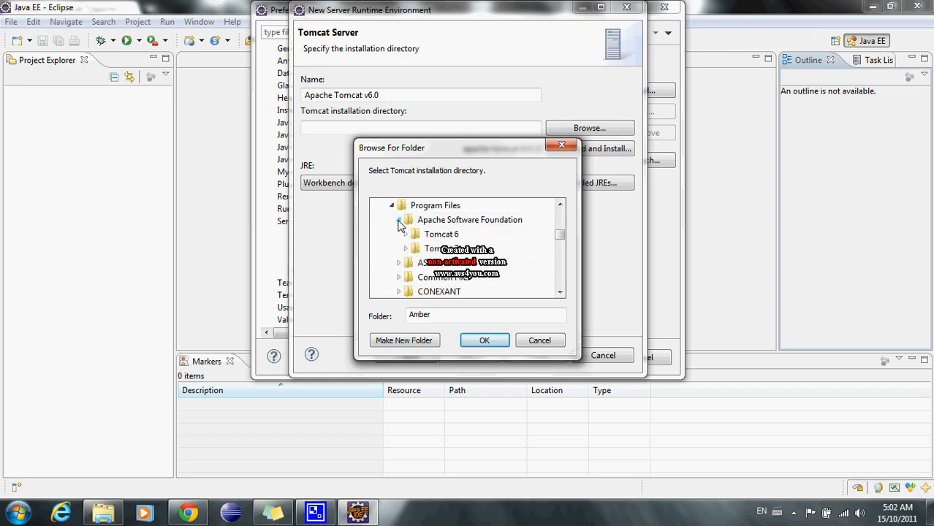
pyautogui.click(443, 235)
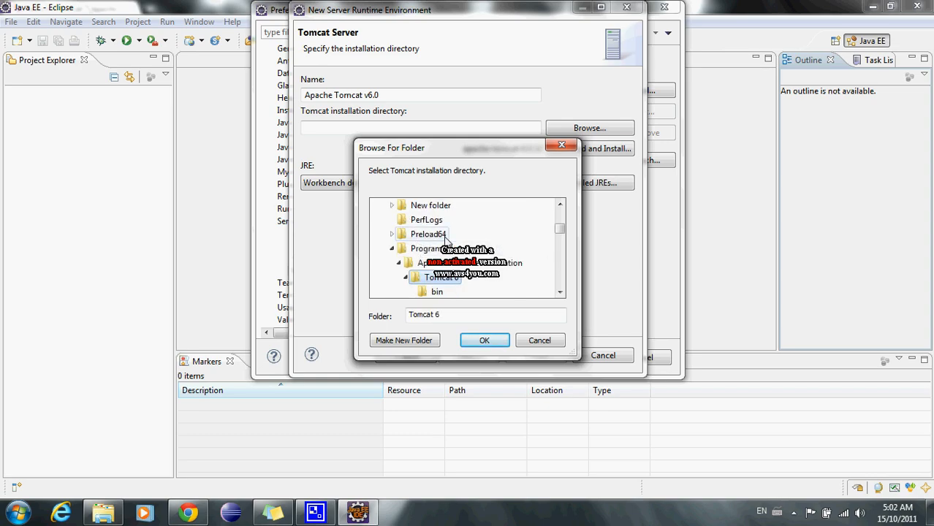
pyautogui.click(485, 344)
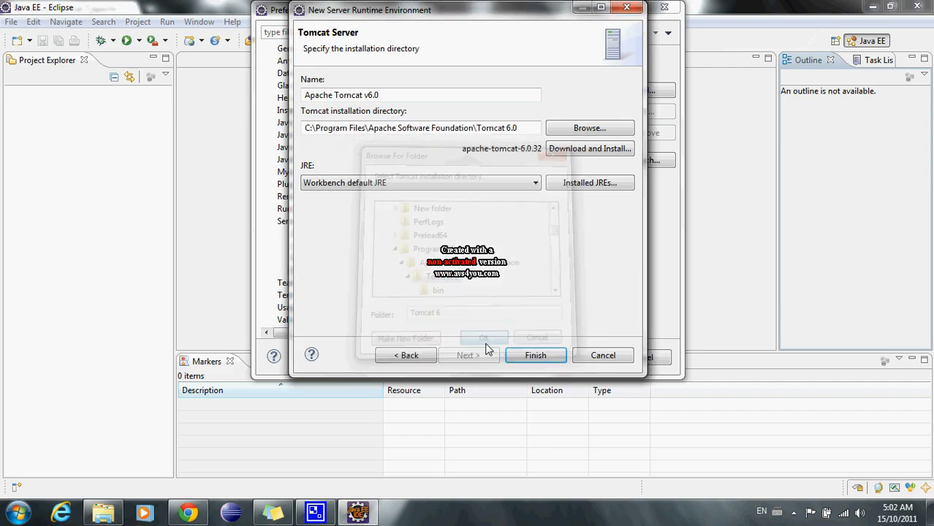
pyautogui.click(532, 355)
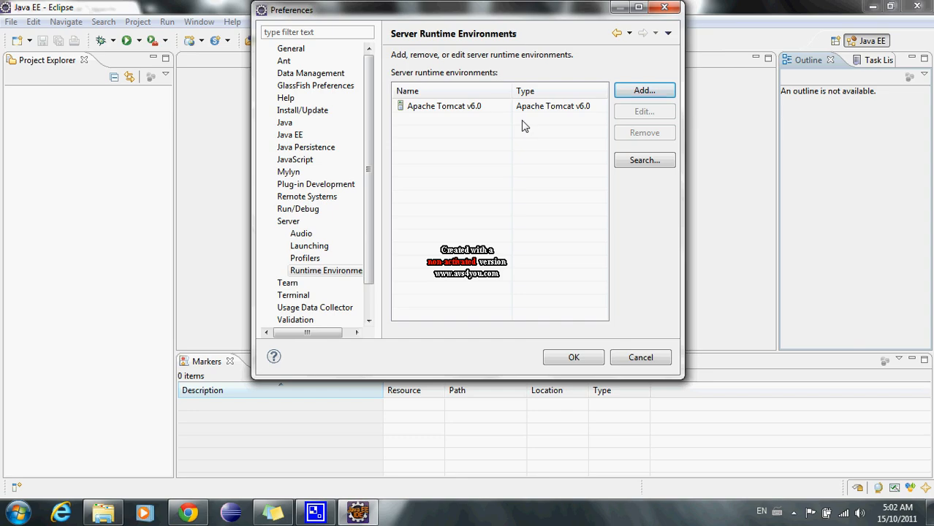
# Start another server runtime environment of type Apache Tomcat v7.0.
pyautogui.click(647, 94)
pyautogui.click(380, 162)
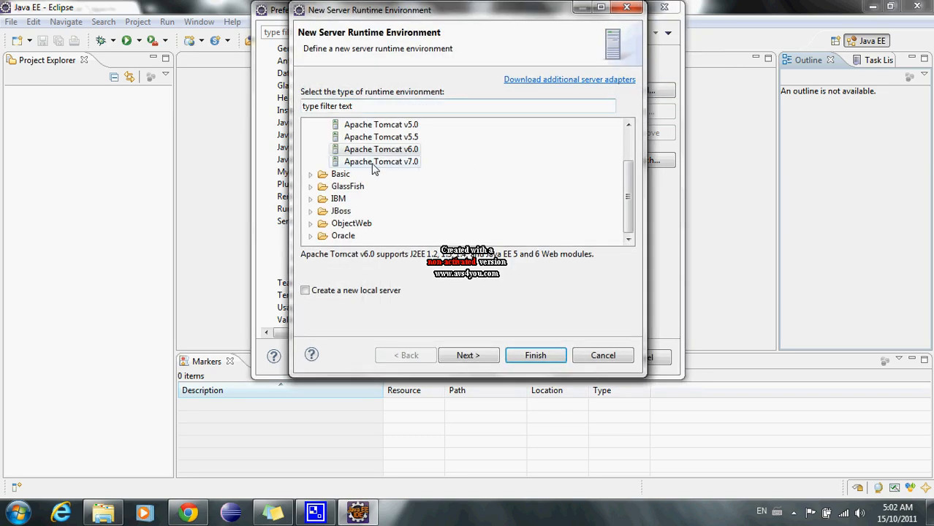
pyautogui.click(467, 355)
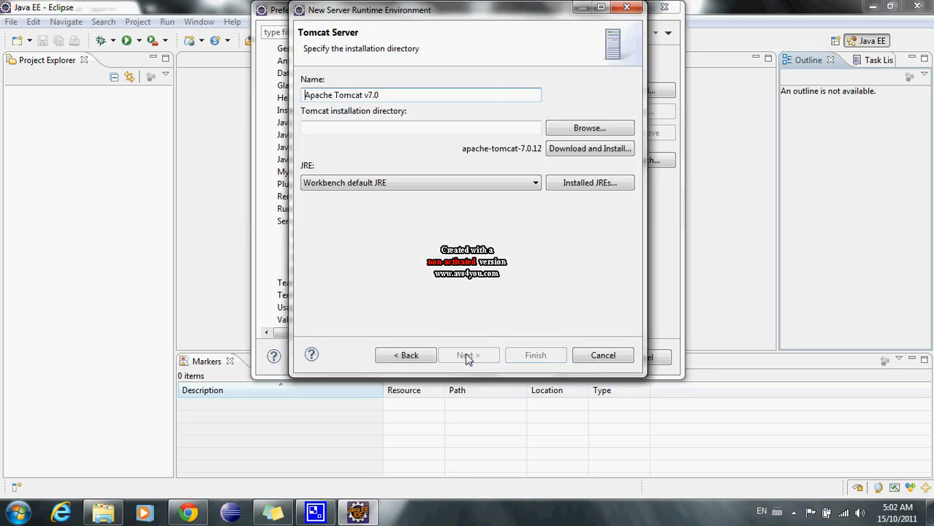
# Set the Tomcat v7.0 installation directory to C:\Program Files\Apache Software Foundation\Tomcat 7.0, finish adding the runtime, and accept the preferences.
pyautogui.click(583, 127)
pyautogui.click(563, 267)
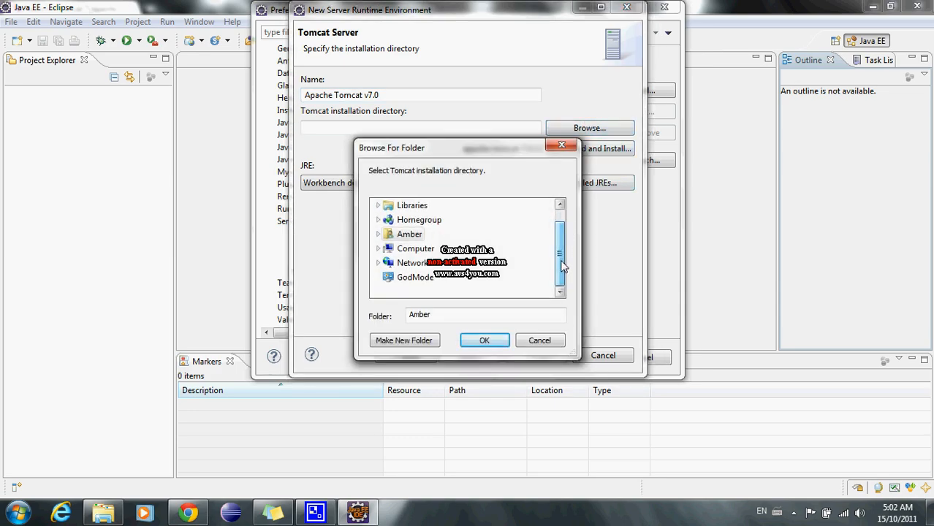
pyautogui.click(378, 248)
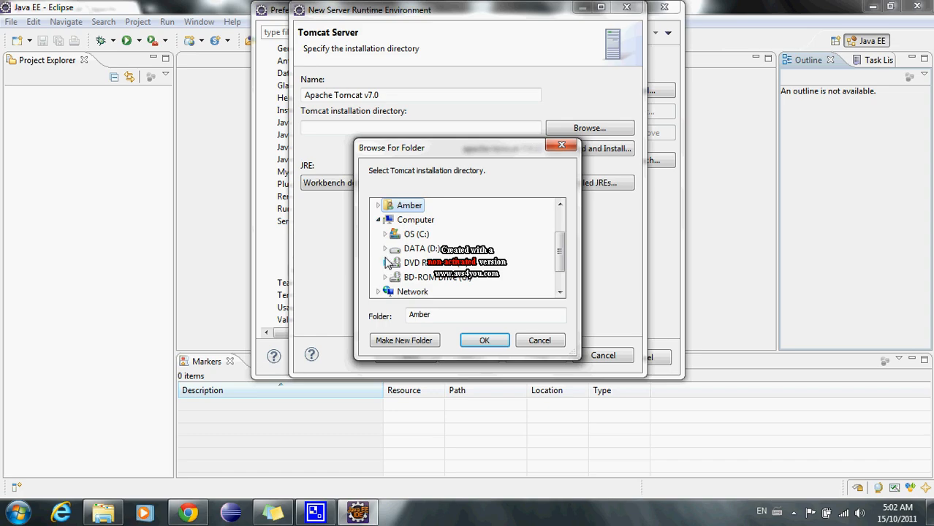
pyautogui.click(385, 234)
pyautogui.moveTo(560, 239); pyautogui.dragTo(561, 266)
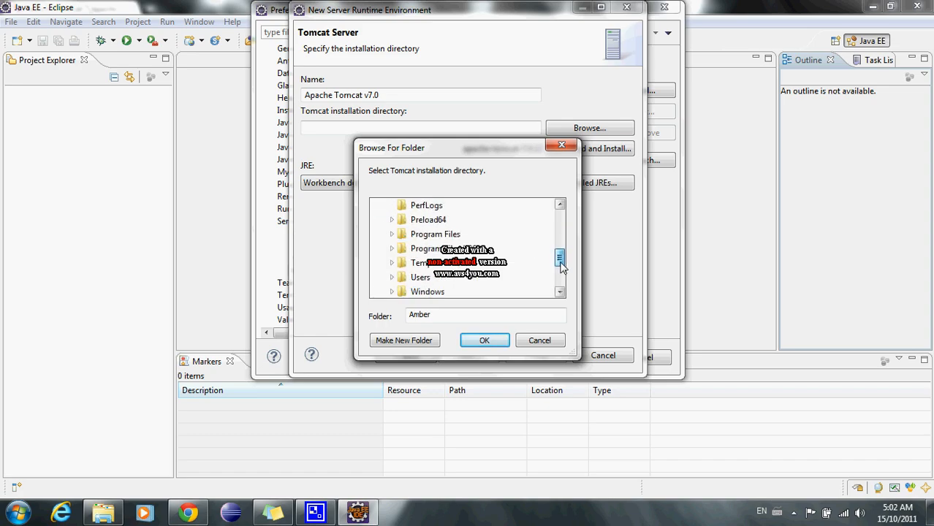
pyautogui.click(392, 234)
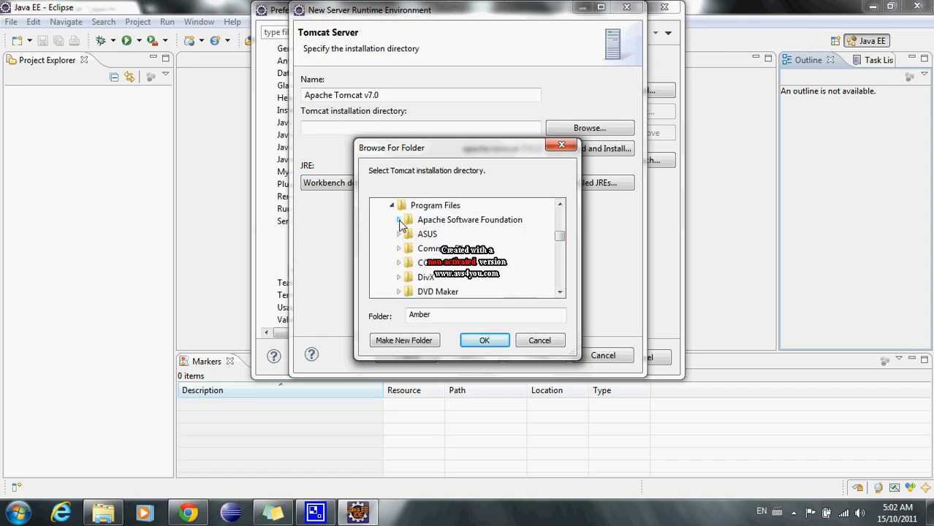
pyautogui.click(399, 219)
pyautogui.click(441, 248)
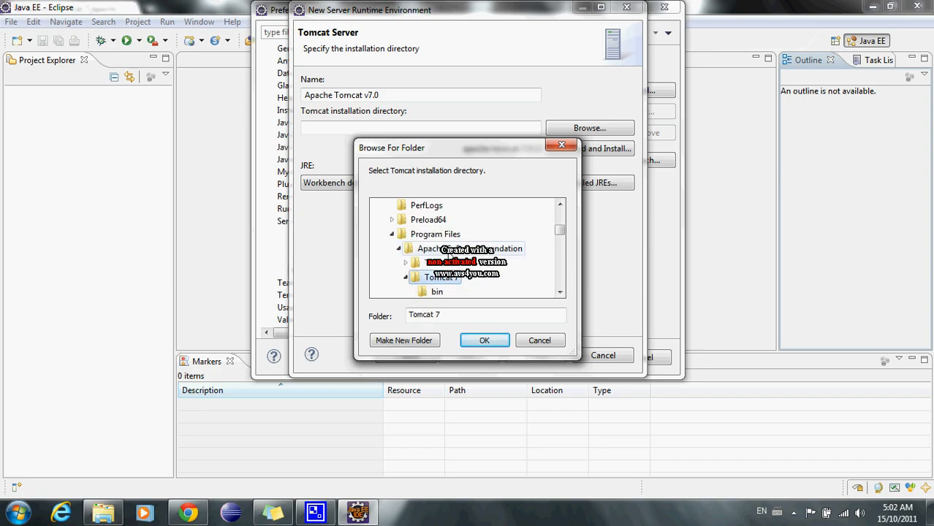
pyautogui.click(486, 342)
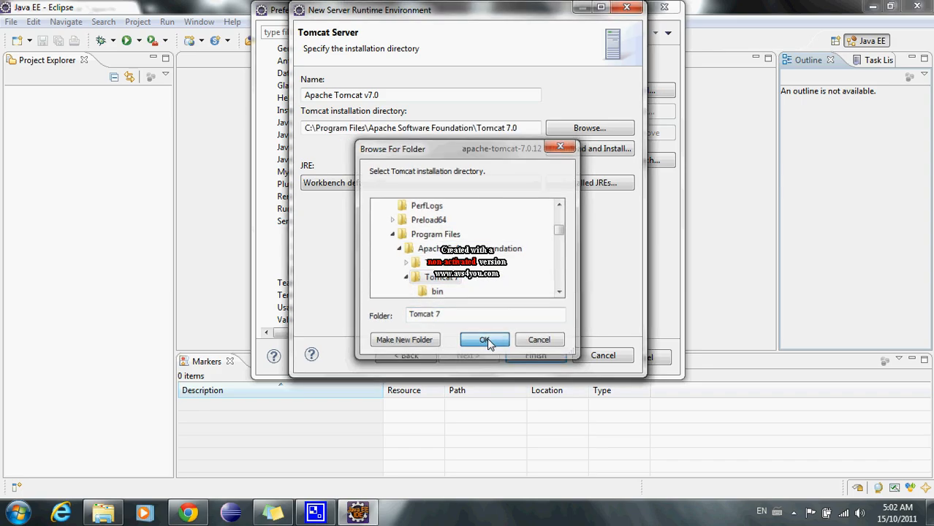
pyautogui.click(536, 356)
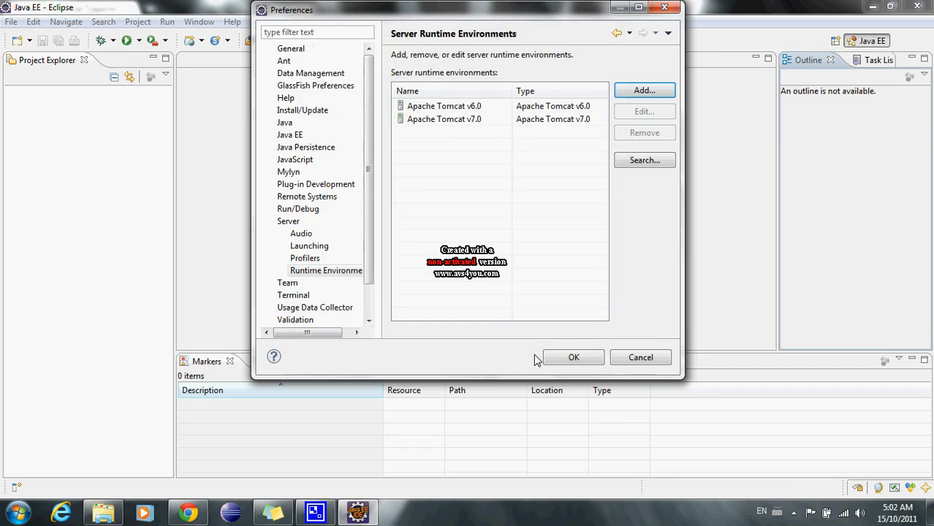
pyautogui.click(574, 358)
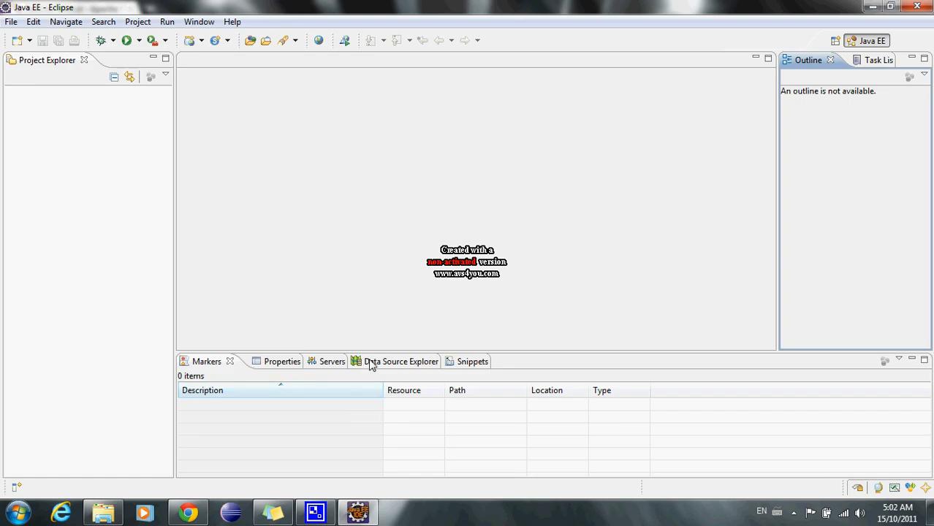
# Show the Servers view, looking it up among all available views with the filter text "server".
pyautogui.click(322, 363)
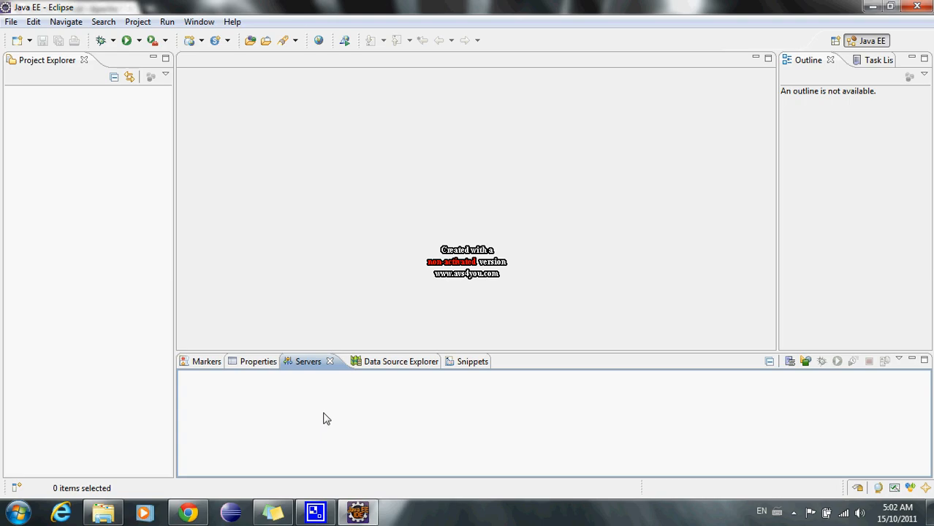
pyautogui.click(199, 23)
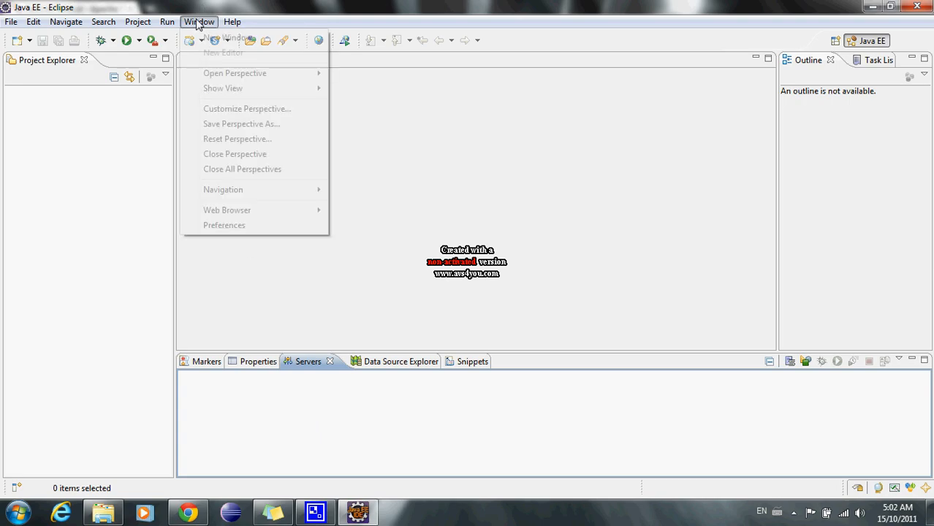
pyautogui.moveTo(265, 94)
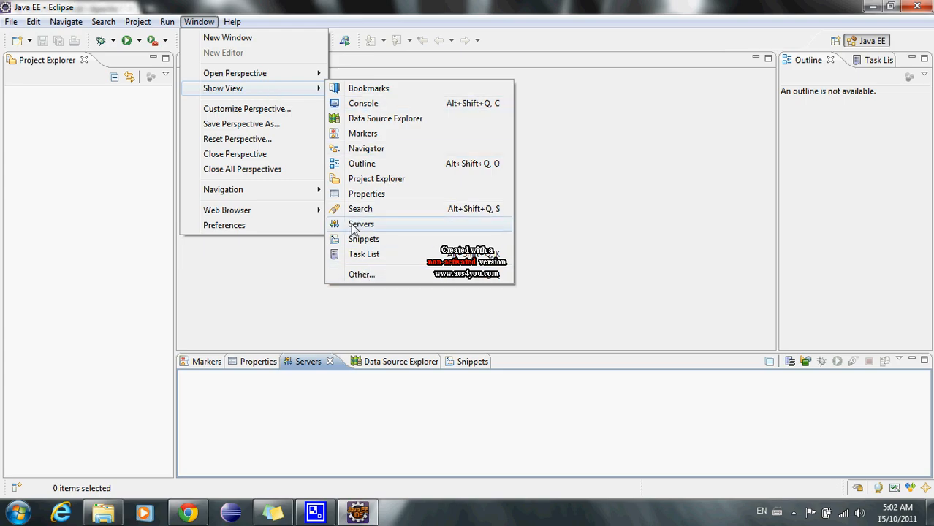
pyautogui.click(358, 275)
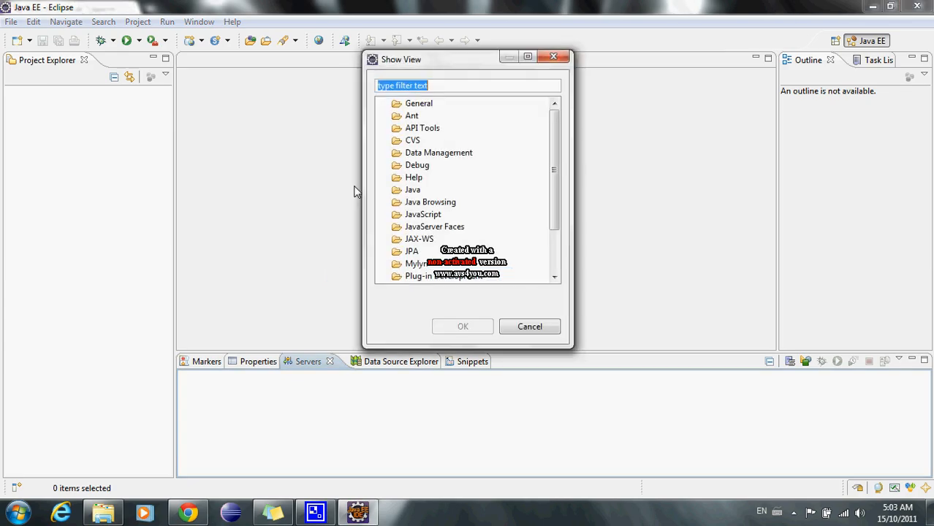
pyautogui.write('server')
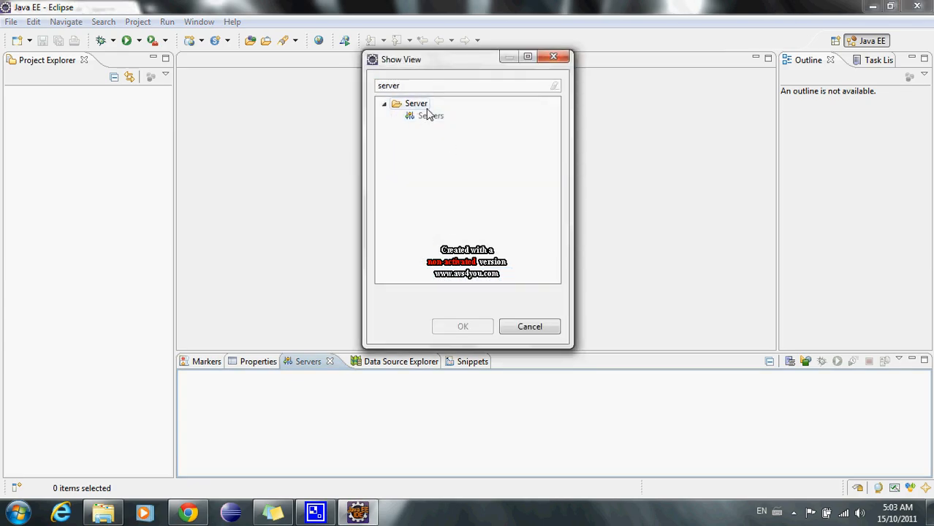
pyautogui.doubleClick(429, 117)
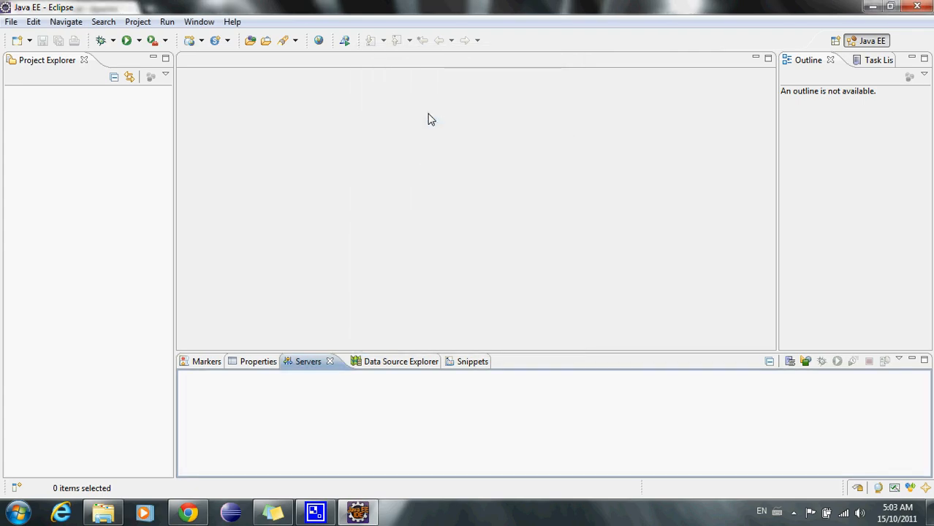
# Create a Tomcat v6.0 server on localhost using the Apache Tomcat v6.0 runtime, with no resources configured on it.
pyautogui.rightClick(317, 422)
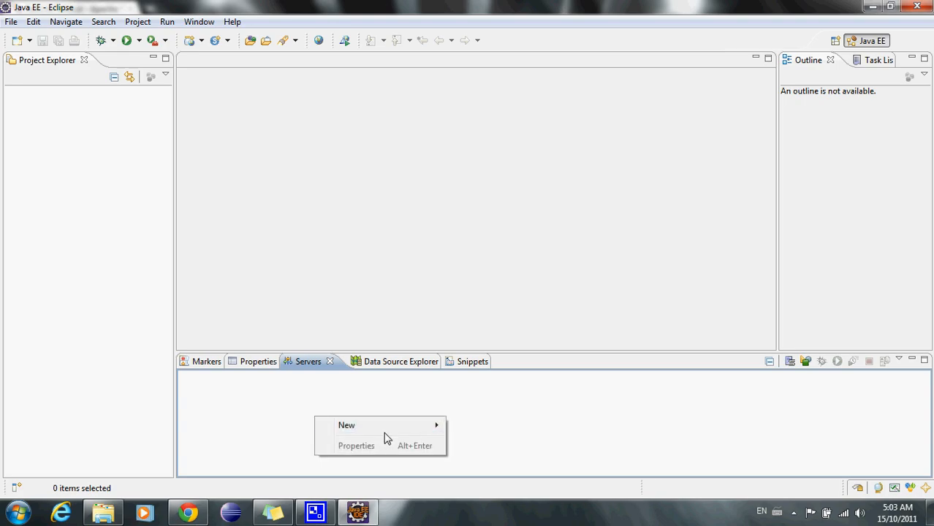
pyautogui.moveTo(390, 424)
pyautogui.click(477, 425)
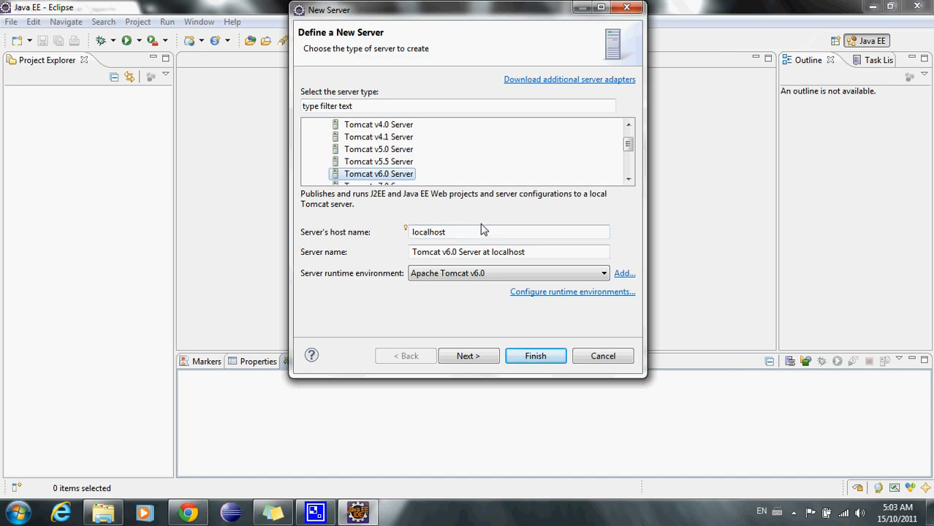
pyautogui.click(470, 357)
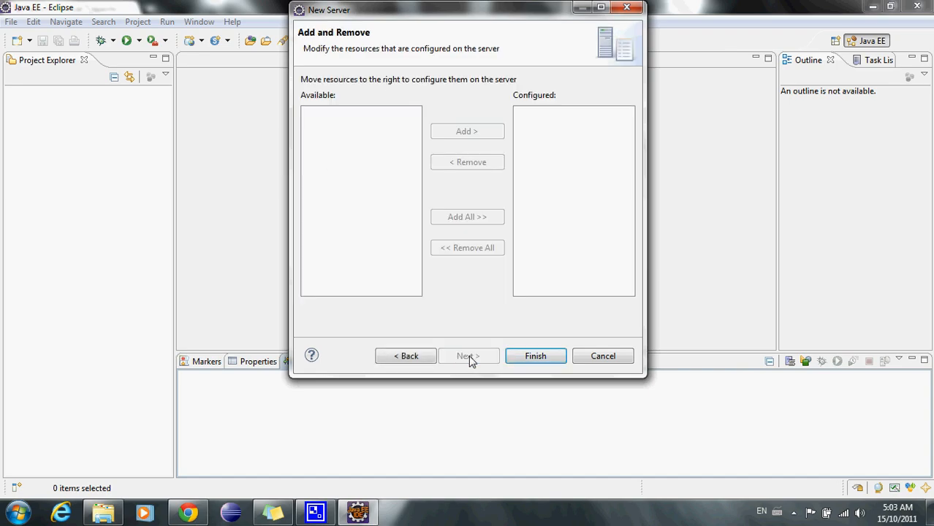
pyautogui.click(534, 360)
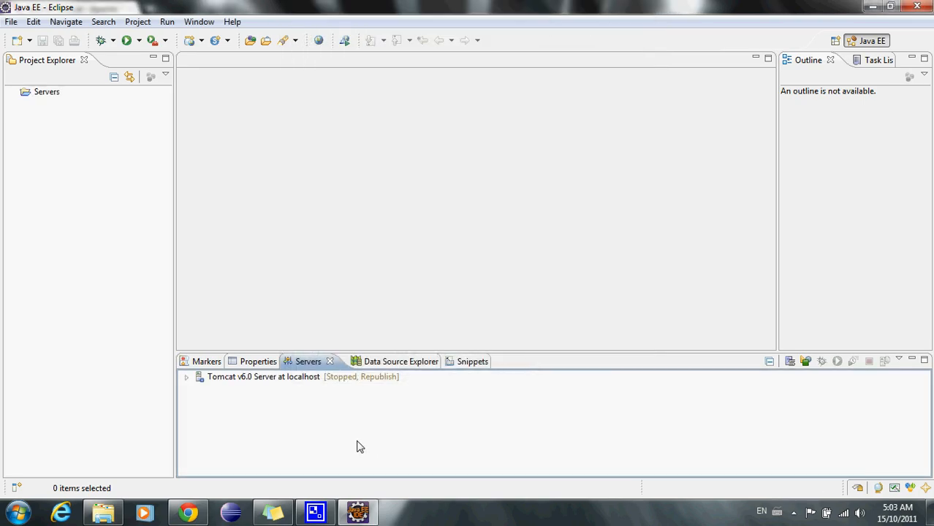
# Create a second server on localhost of type Tomcat v7.0, using the Apache Tomcat v7.0 runtime.
pyautogui.rightClick(358, 445)
pyautogui.moveTo(439, 453)
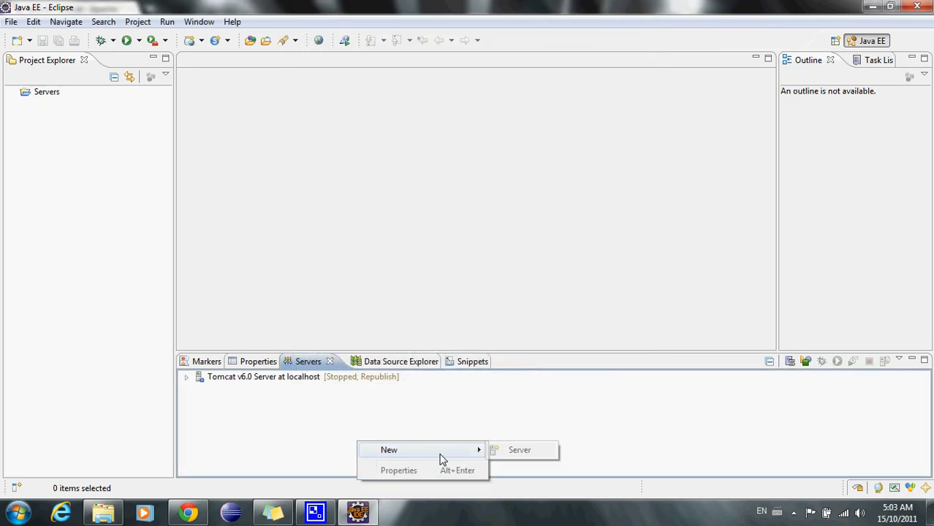
pyautogui.click(519, 450)
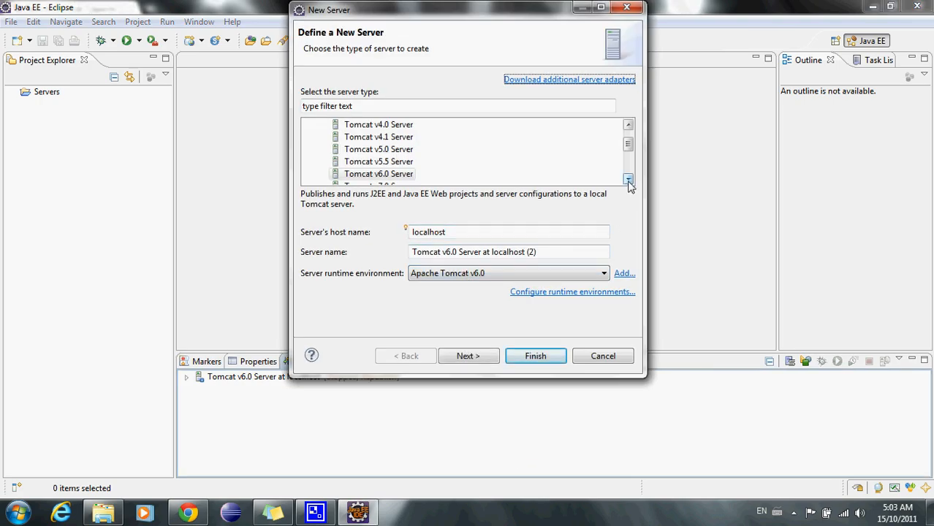
pyautogui.click(628, 179)
pyautogui.click(381, 177)
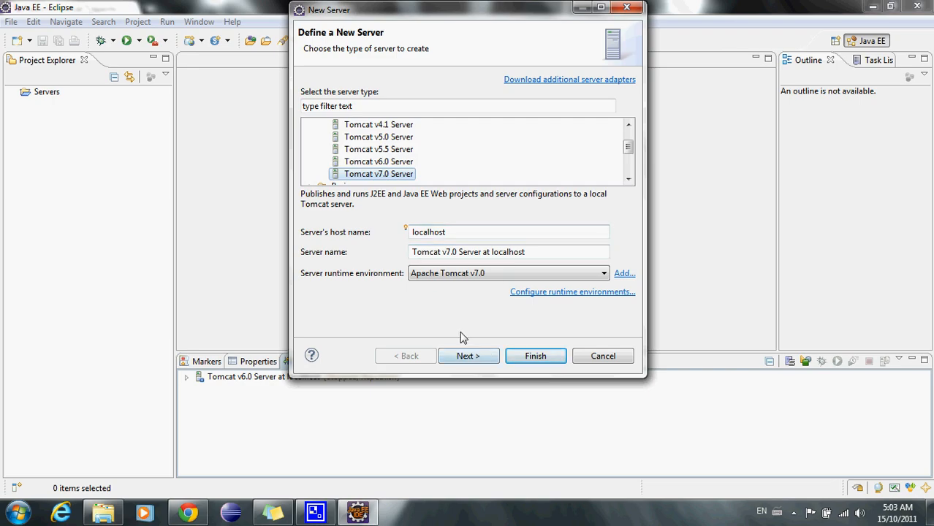
pyautogui.click(486, 363)
pyautogui.click(510, 362)
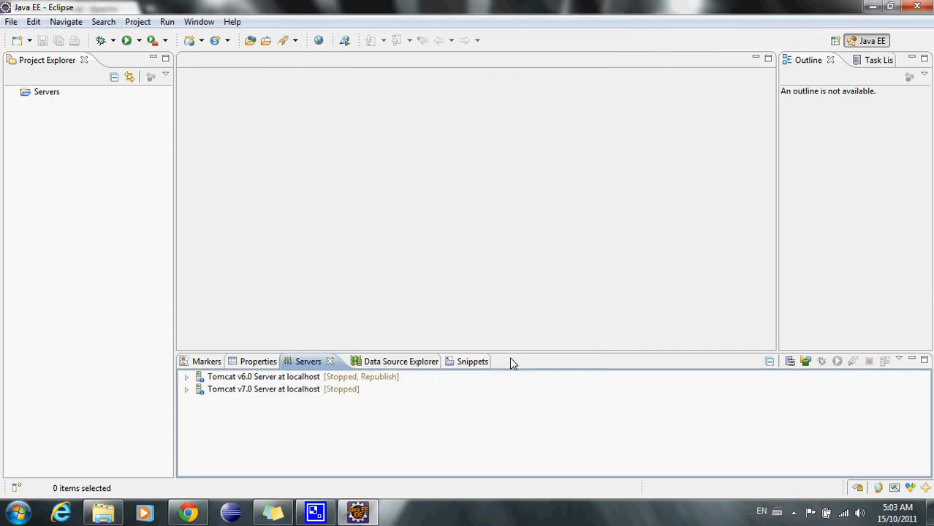
# Start the Tomcat v6.0 server and the Tomcat v7.0 server so that both run at once.
pyautogui.click(346, 380)
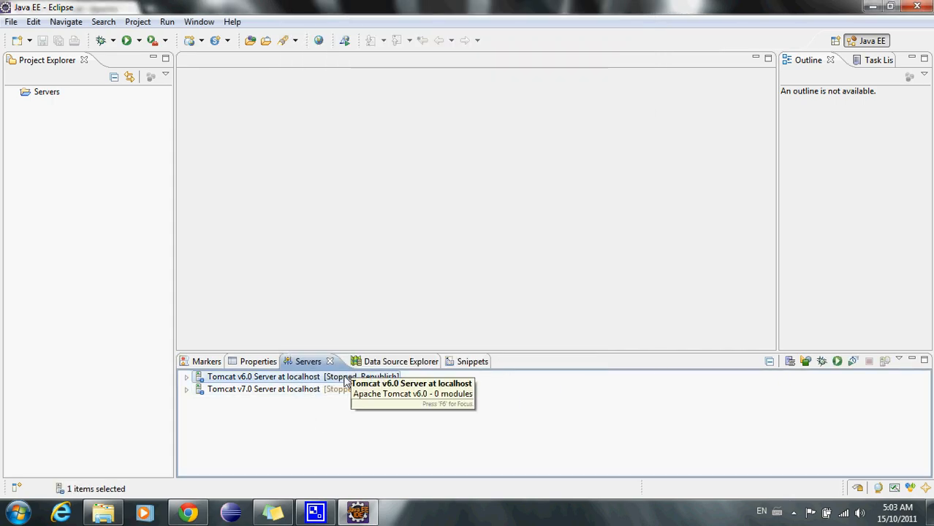
pyautogui.click(838, 363)
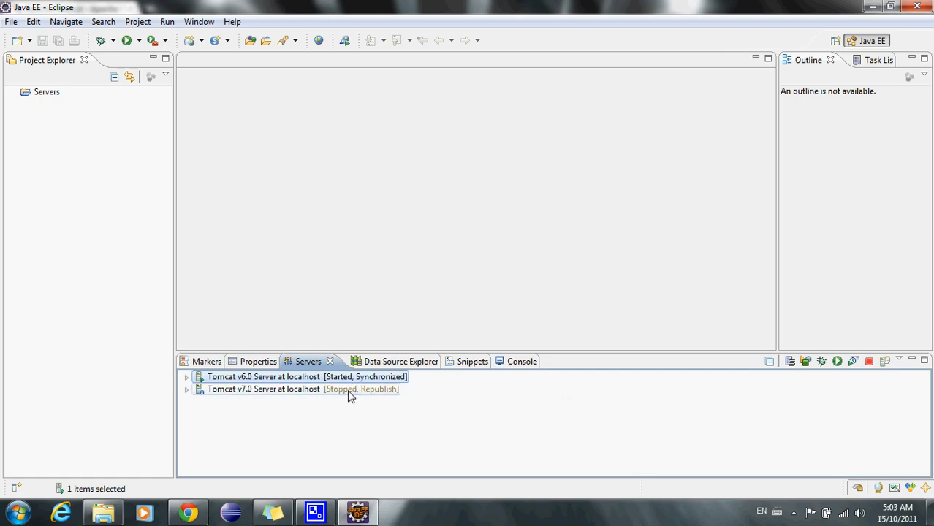
pyautogui.click(349, 392)
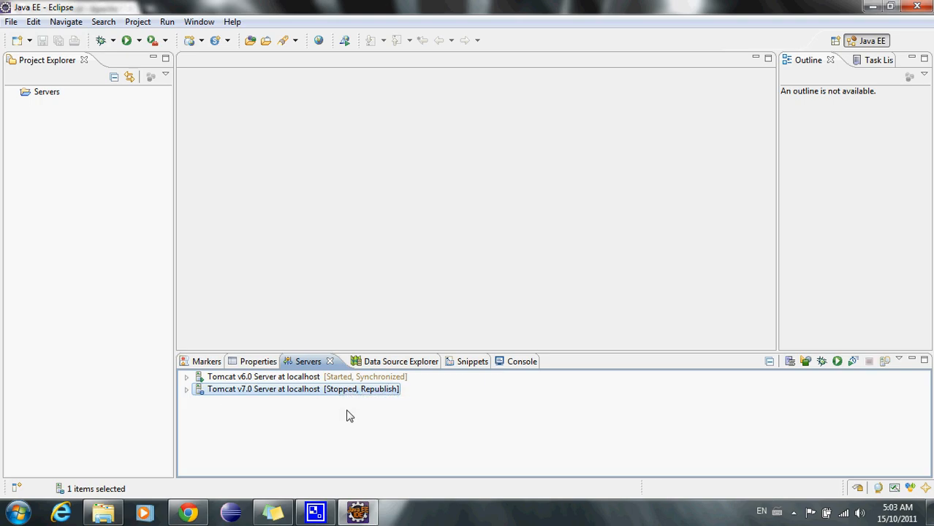
pyautogui.click(837, 361)
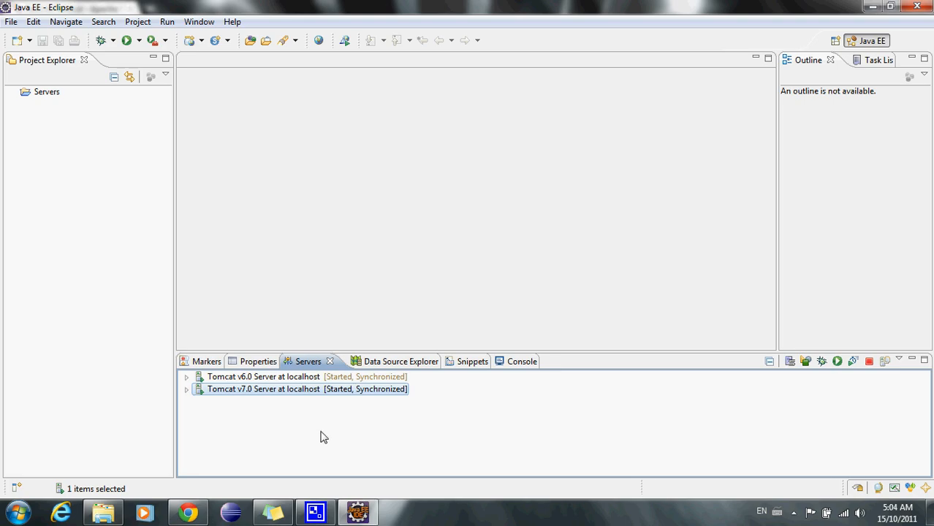
# Switch to Chrome, load localhost:8085 and check the Tomcat version named on the page.
pyautogui.moveTo(188, 514)
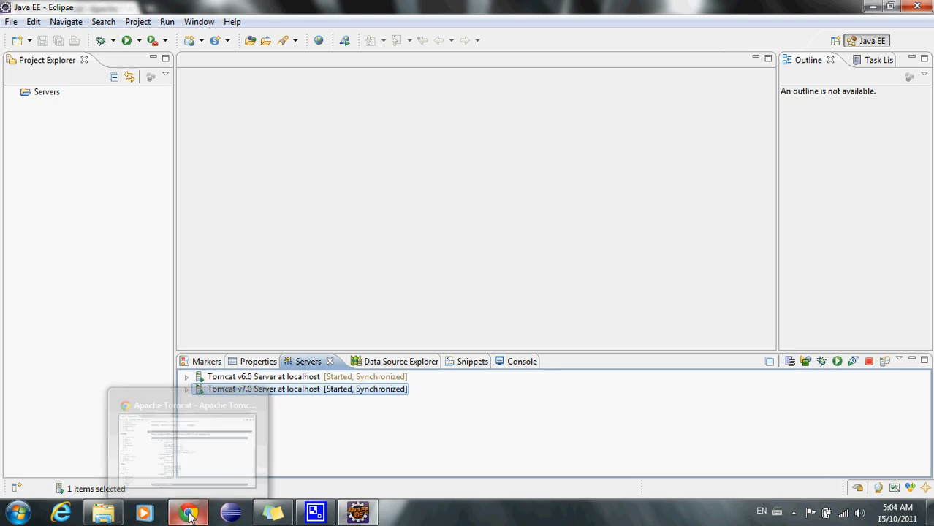
pyautogui.click(171, 409)
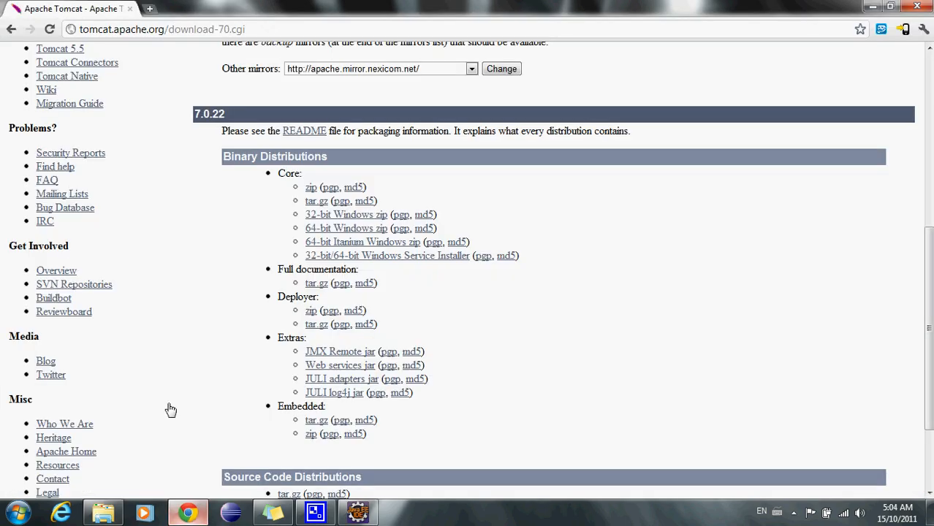
pyautogui.click(261, 33)
pyautogui.write('localhost')
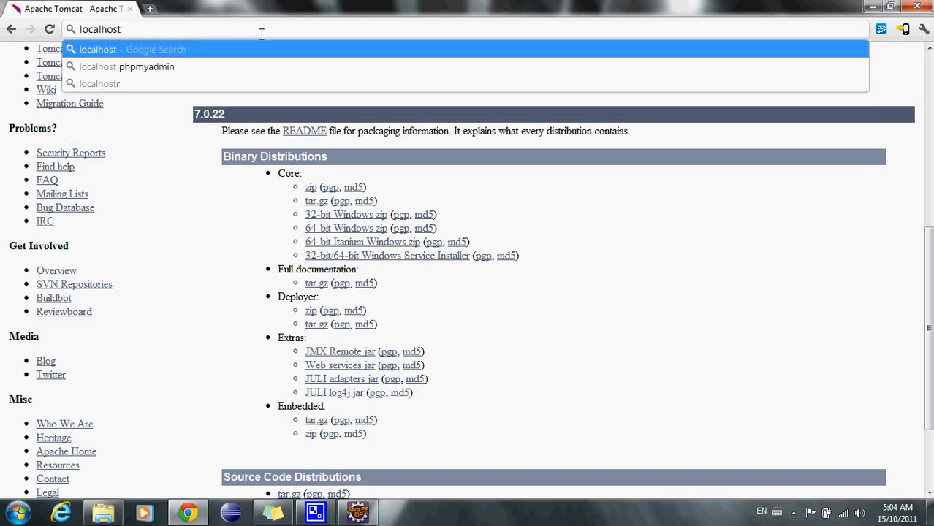
pyautogui.write(':808')
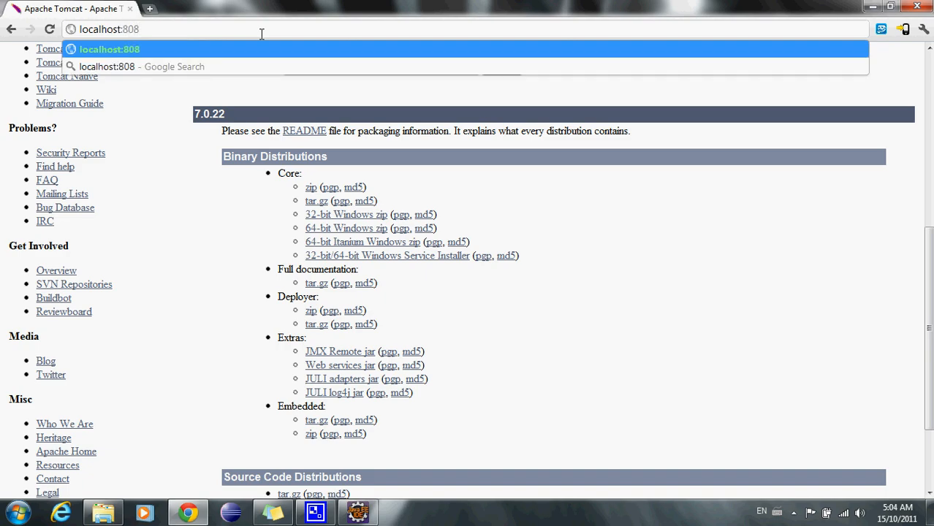
pyautogui.write('5')
pyautogui.press('Return')
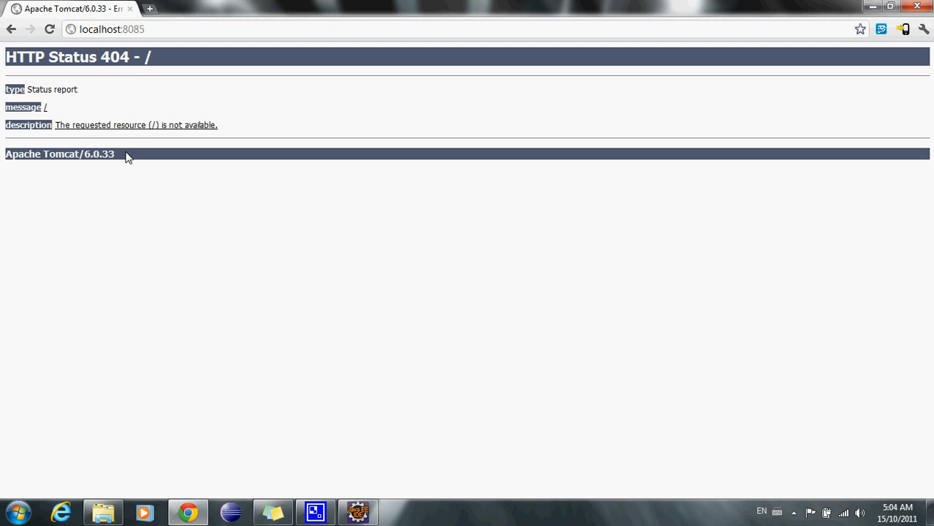
pyautogui.moveTo(121, 158); pyautogui.dragTo(20, 147)
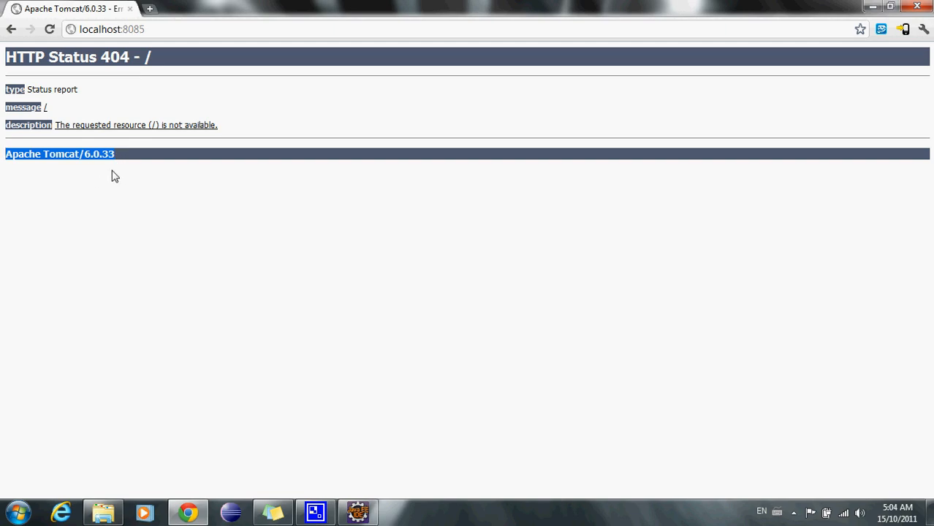
# Load localhost:8089 in a new browser tab to check the Tomcat 7 server.
pyautogui.click(150, 9)
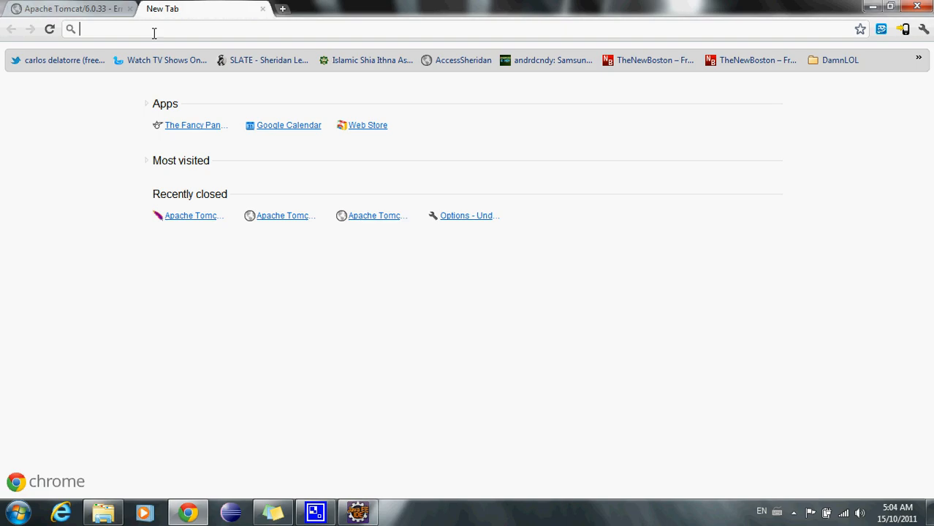
pyautogui.write('localh')
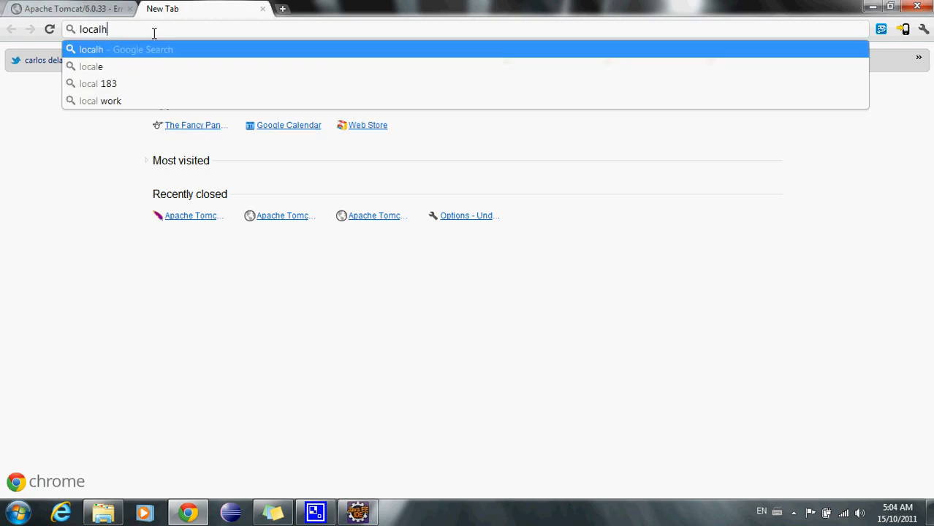
pyautogui.write('ost:8089')
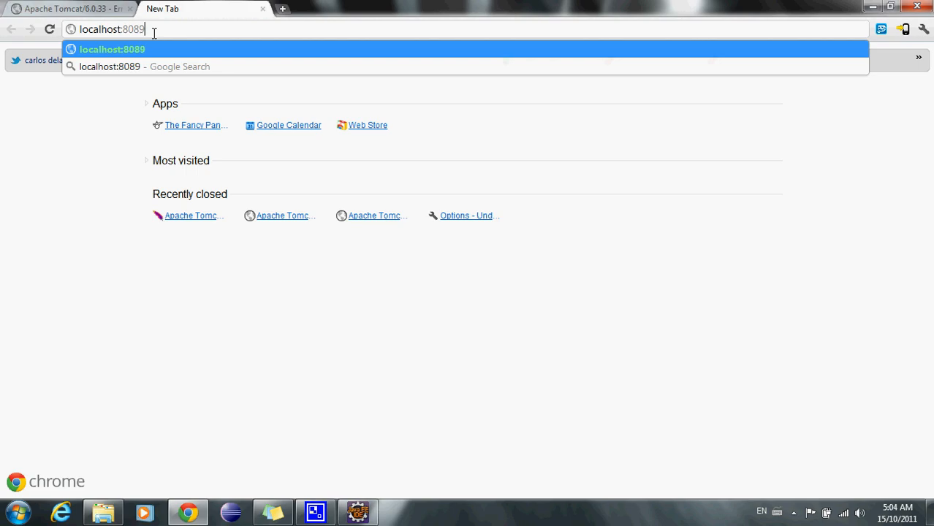
pyautogui.press('Return')
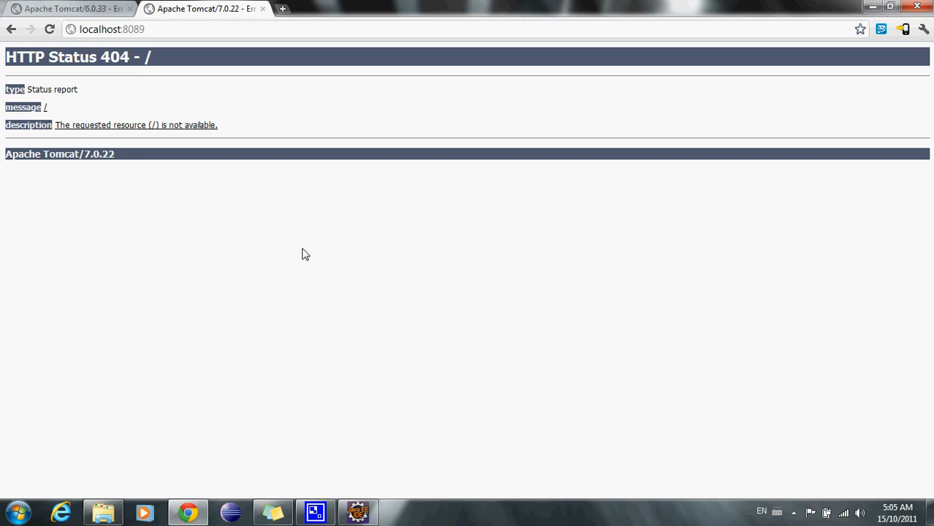
# Switch back to Eclipse and stop the Tomcat v7.0 server and the Tomcat v6.0 server.
pyautogui.click(349, 514)
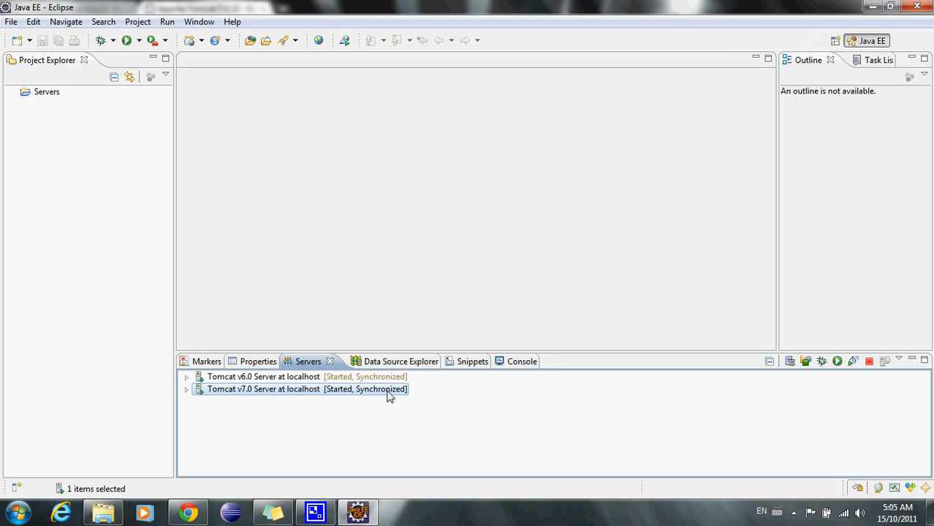
pyautogui.click(868, 362)
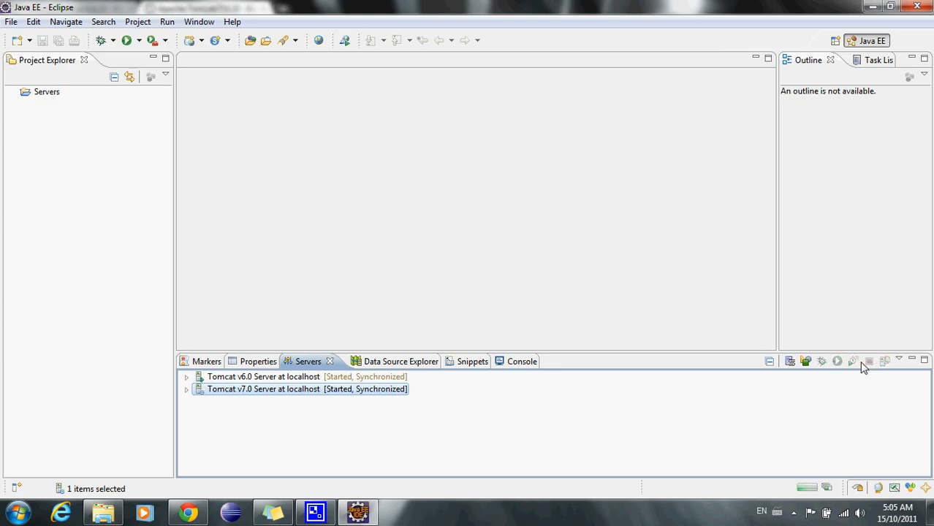
pyautogui.click(301, 364)
pyautogui.click(299, 367)
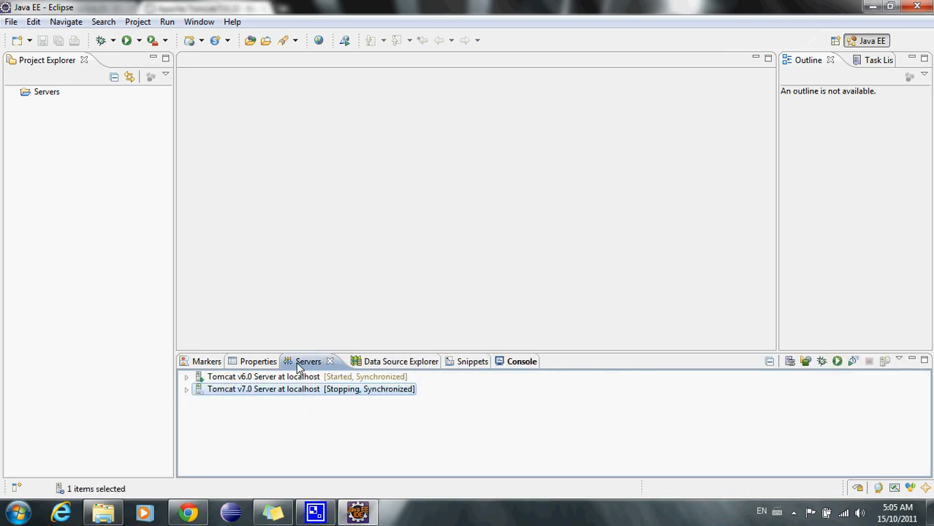
pyautogui.click(340, 377)
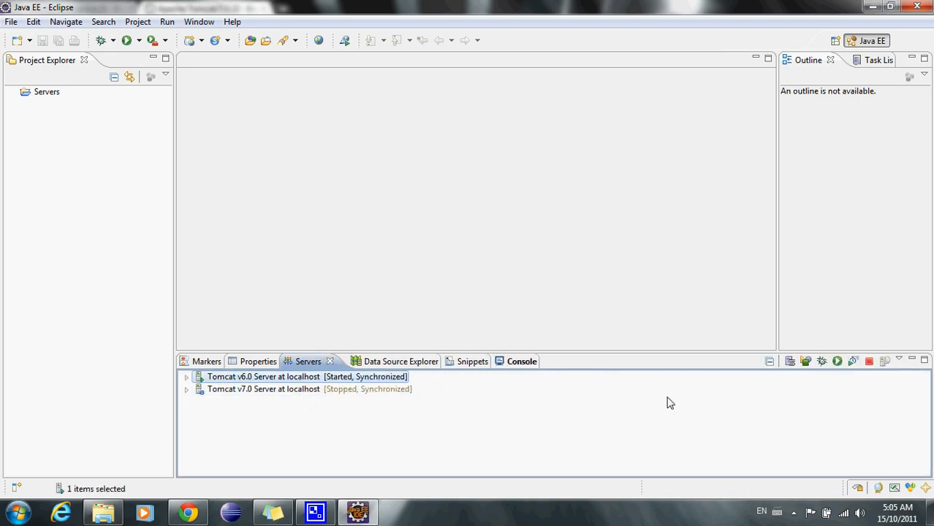
pyautogui.click(868, 361)
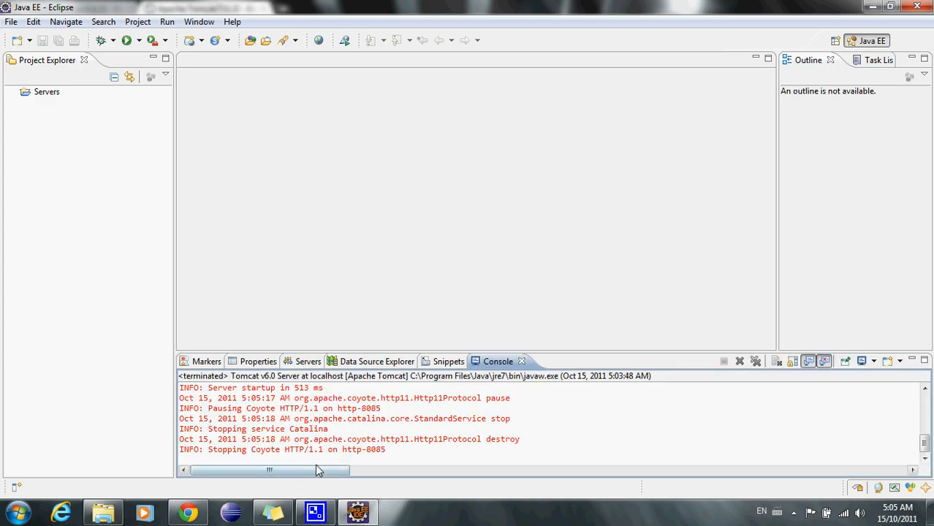
# Switch to Chrome, reload the localhost:8089 and localhost:8085 pages, and check whether each still responds.
pyautogui.click(188, 513)
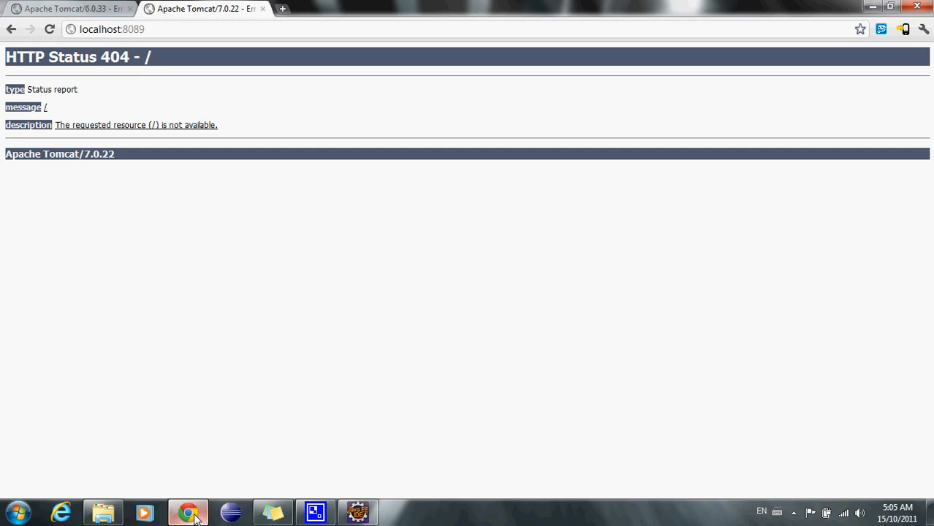
pyautogui.click(50, 29)
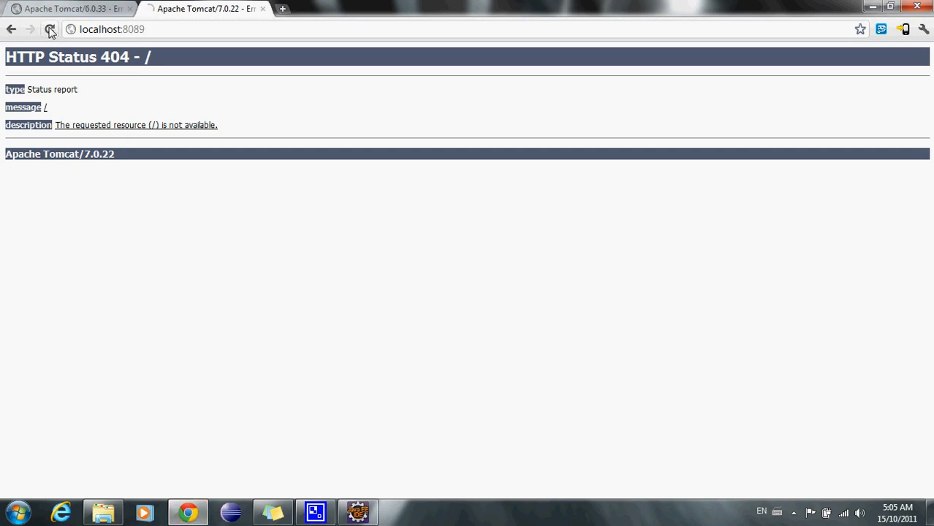
pyautogui.click(87, 7)
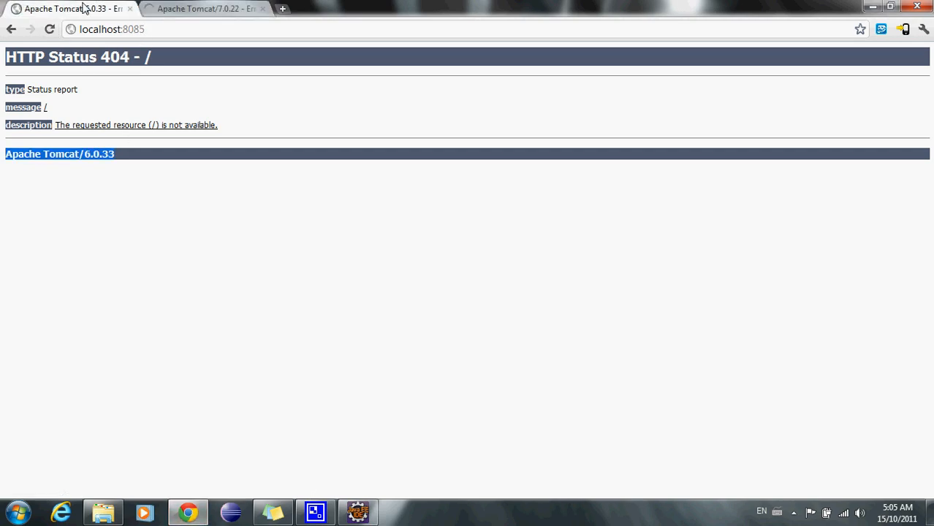
pyautogui.click(51, 31)
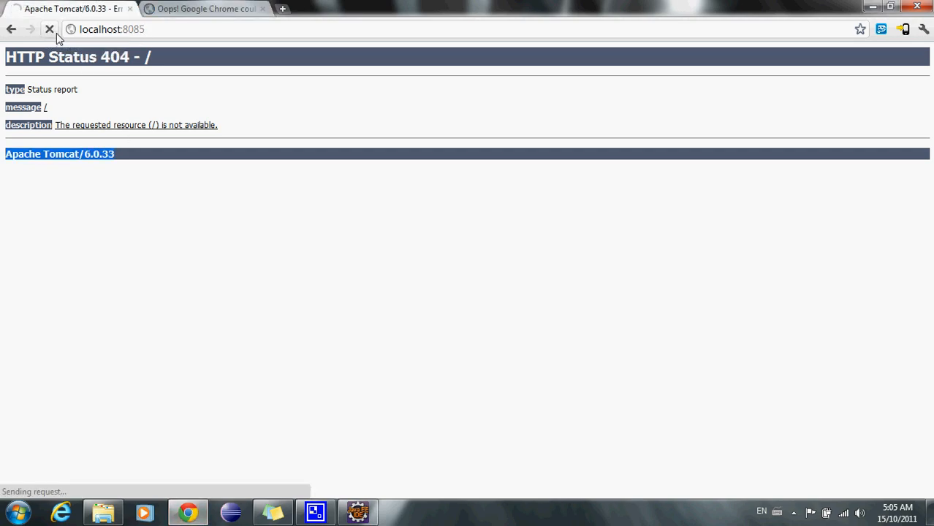
pyautogui.click(182, 11)
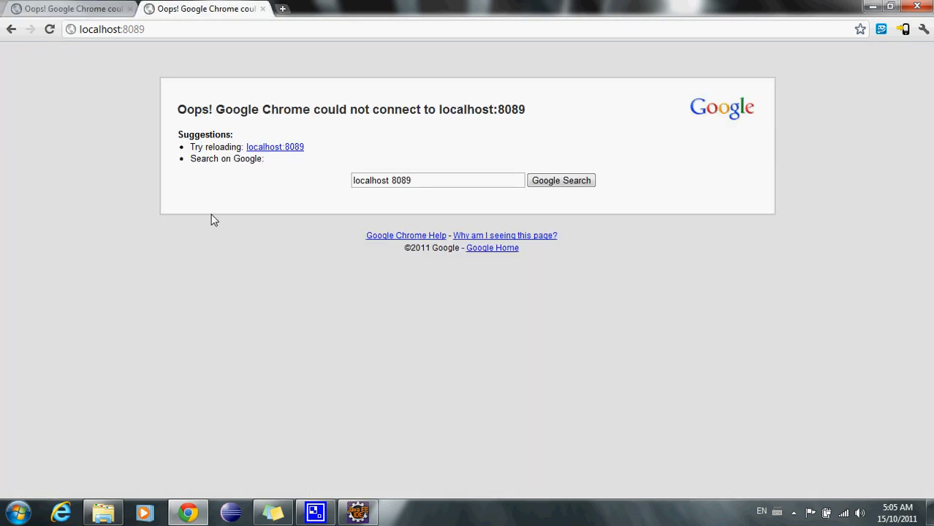
pyautogui.click(115, 9)
pyautogui.click(190, 11)
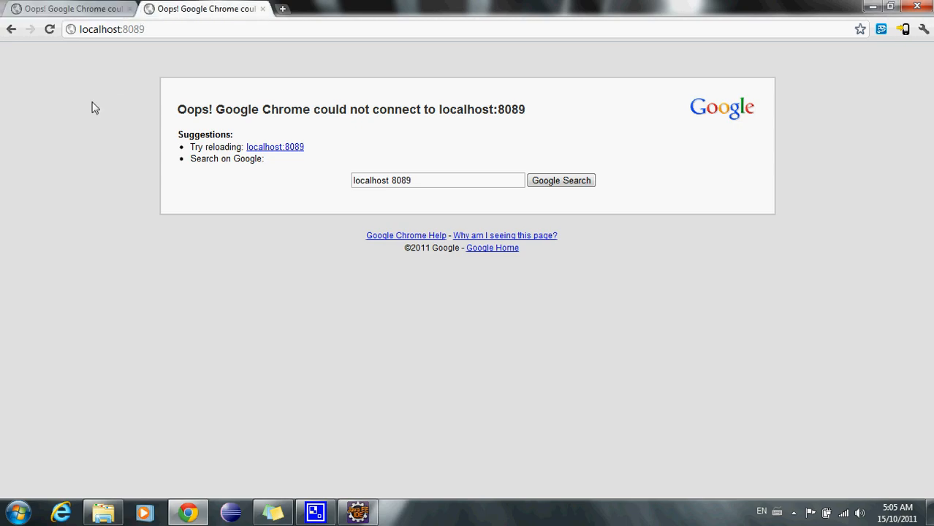